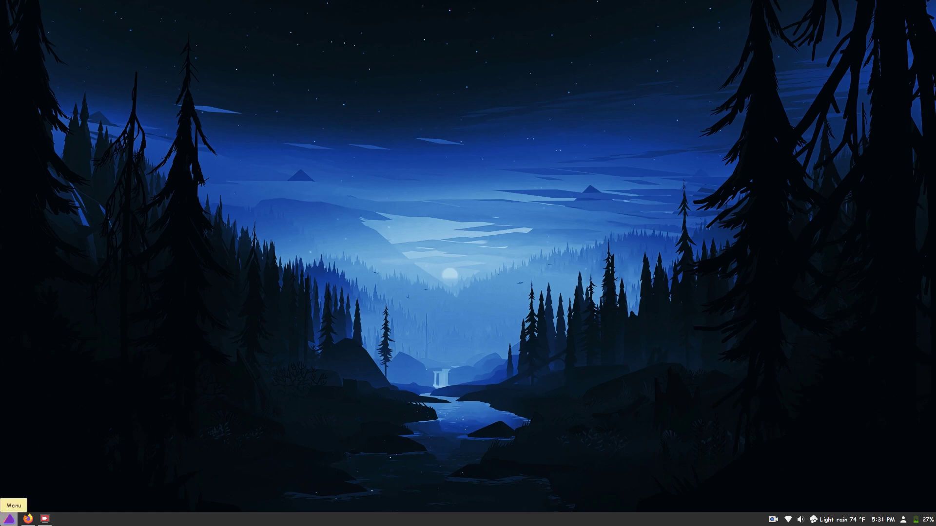
Step: Browse the application categories and launch Add/Remove Software from Administration
click(9, 519)
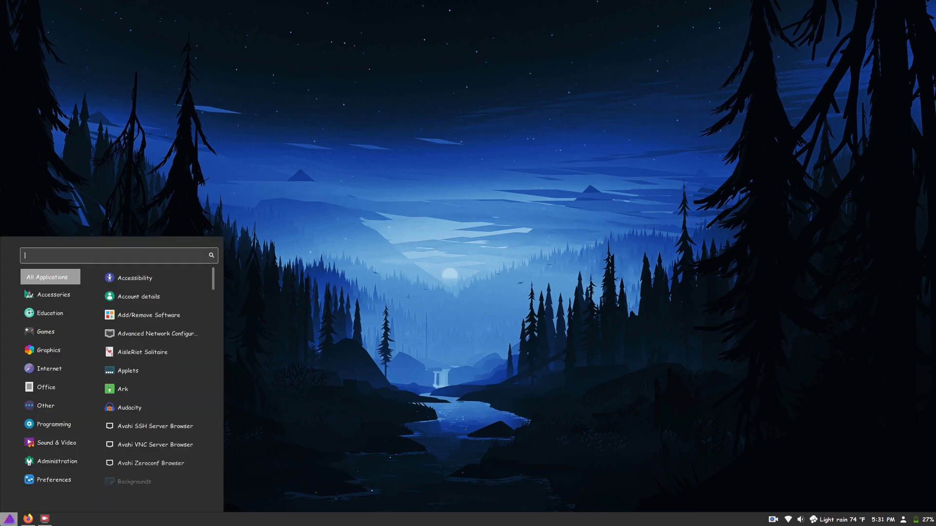
click(9, 518)
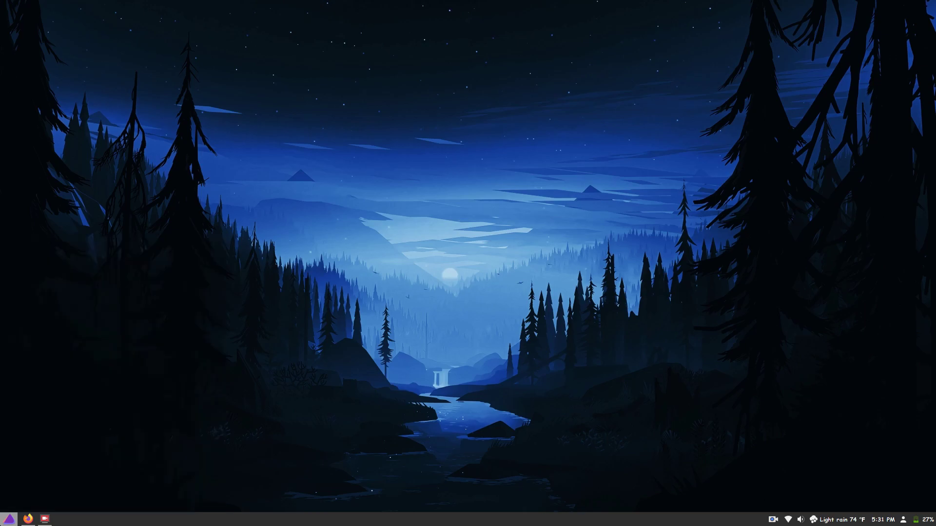
click(9, 519)
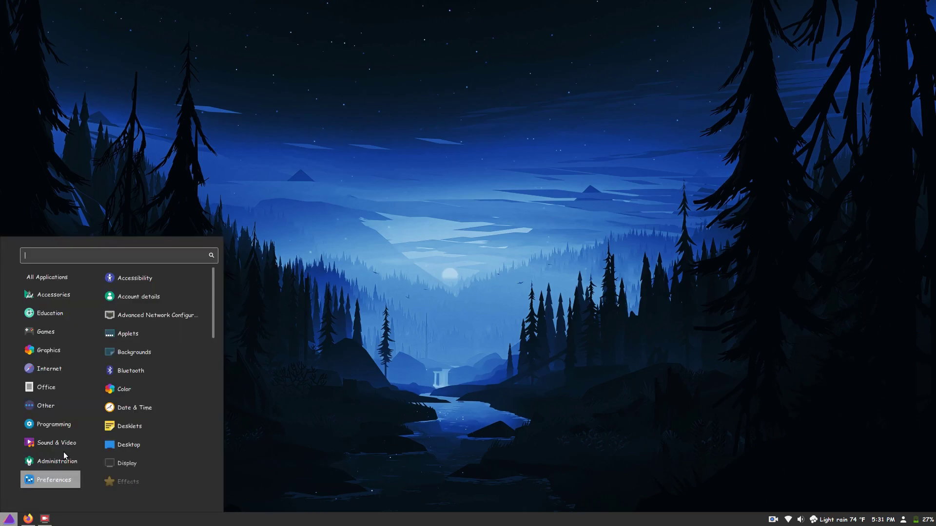
mouse_move(62, 440)
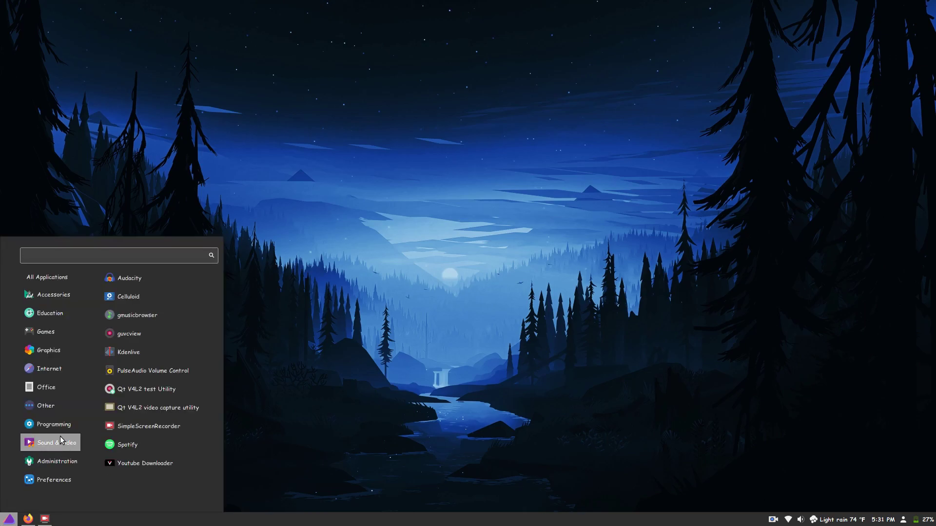
mouse_move(58, 461)
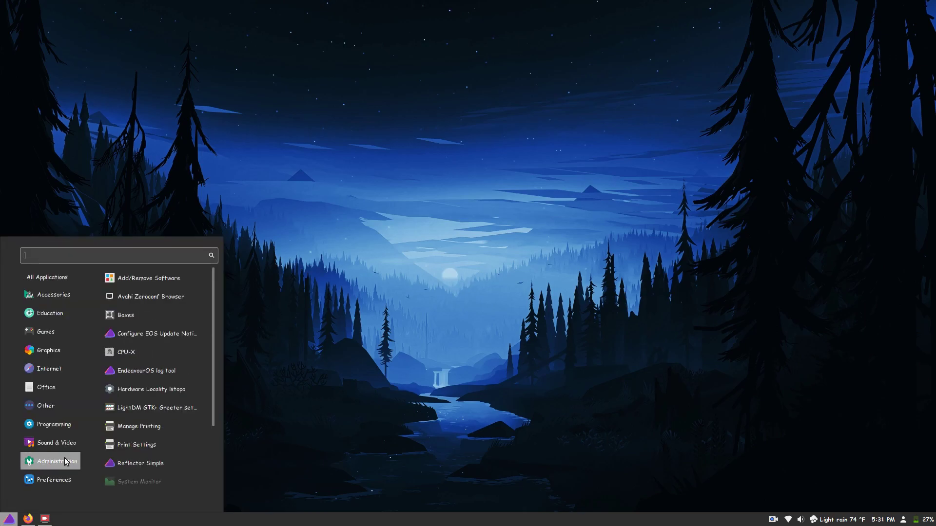
click(190, 279)
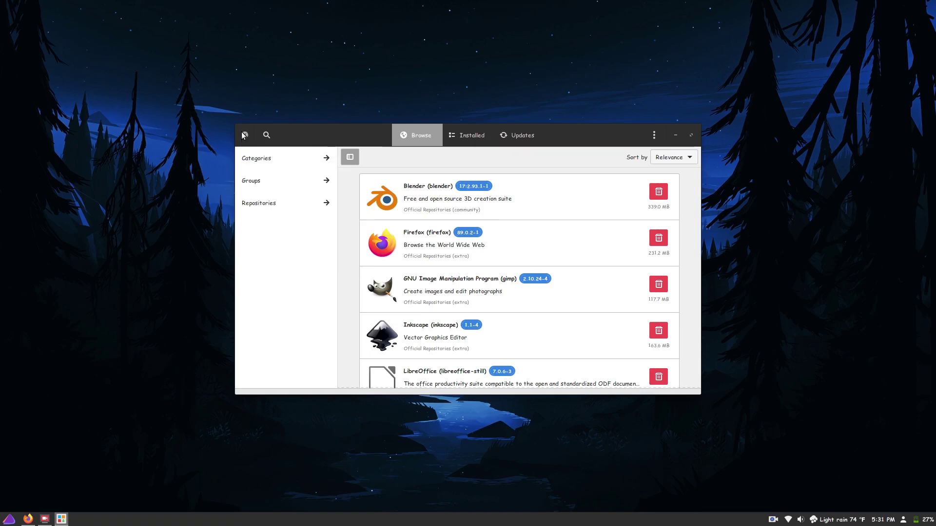
Step: View the package manager's About information and close it
click(651, 140)
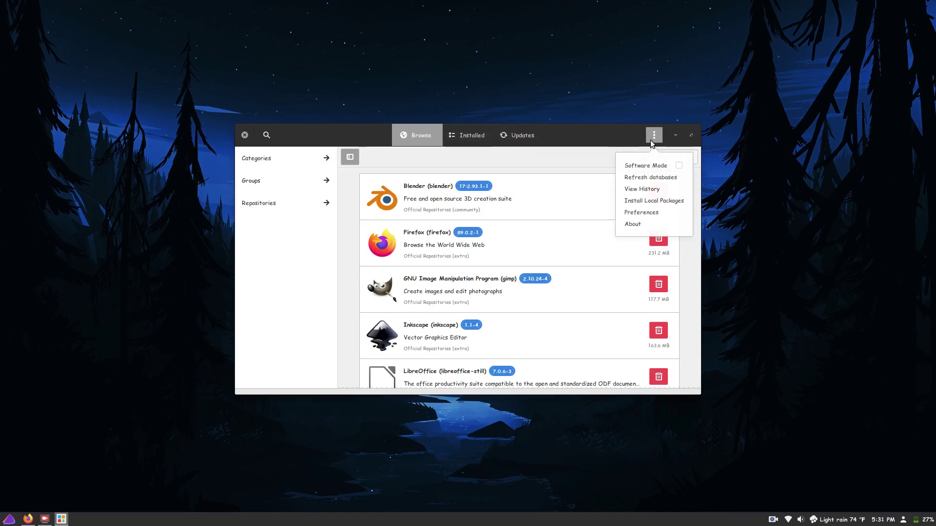
click(652, 225)
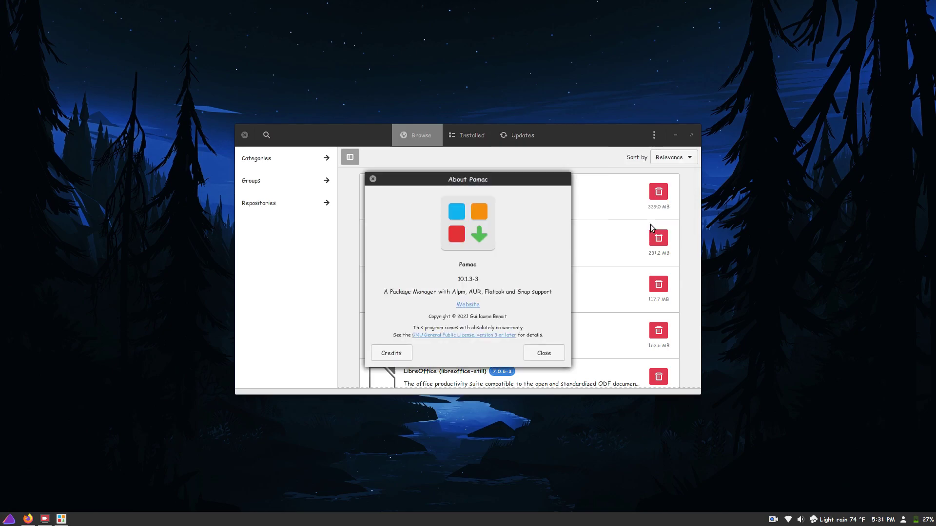
click(372, 179)
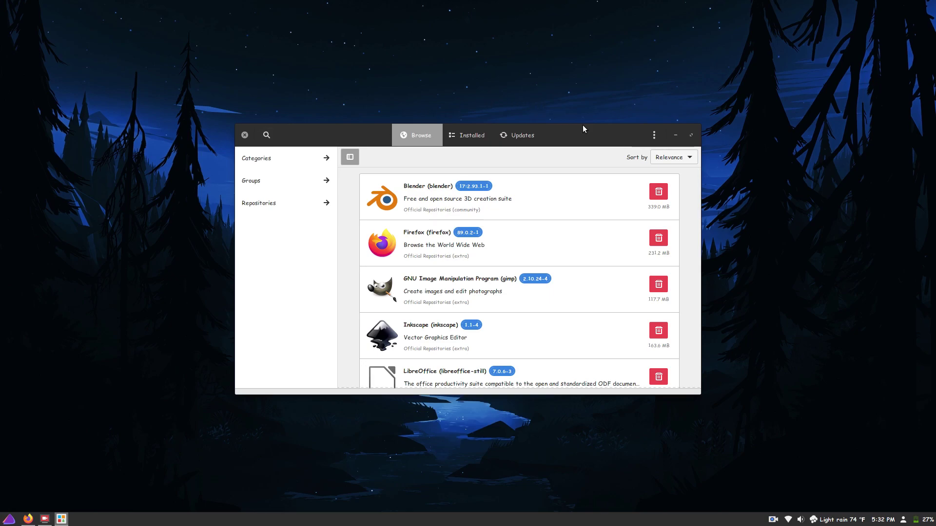
Step: Open the package manager's preferences, authenticating with the account password
click(655, 139)
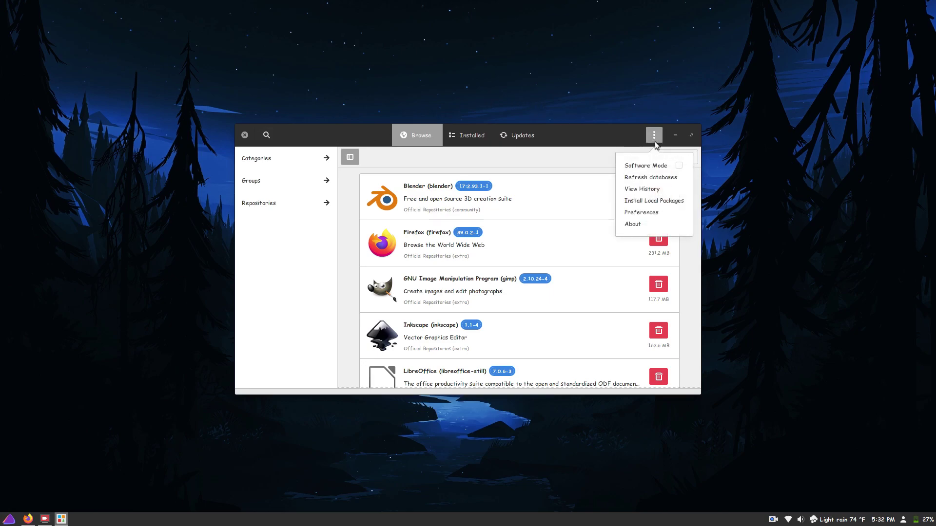
click(647, 217)
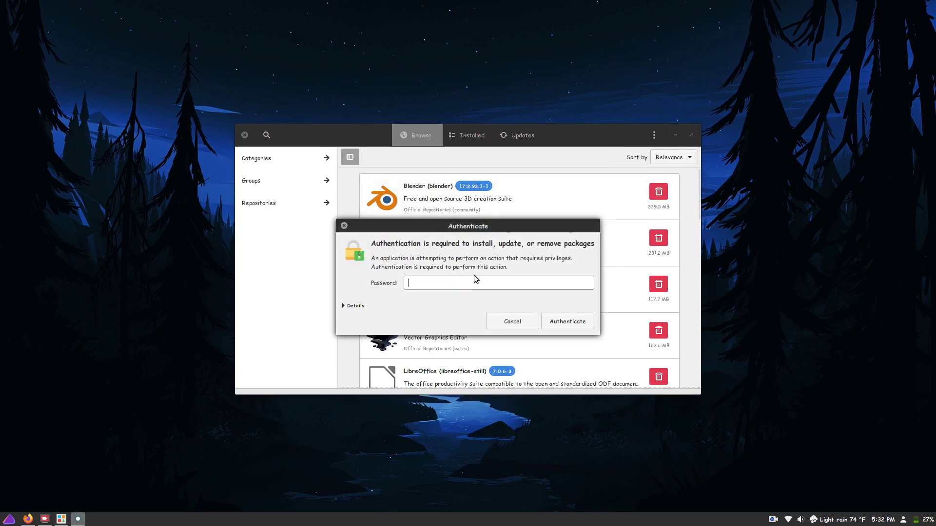
text(*********)
key(Return)
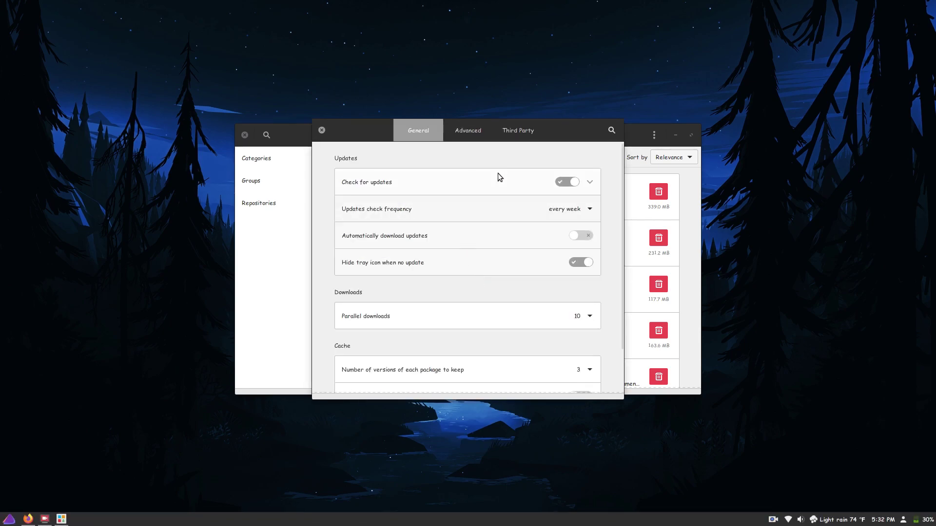
Step: Review the third-party AUR, Flatpak and Snap settings, and close the preferences and the package manager
click(480, 129)
click(517, 129)
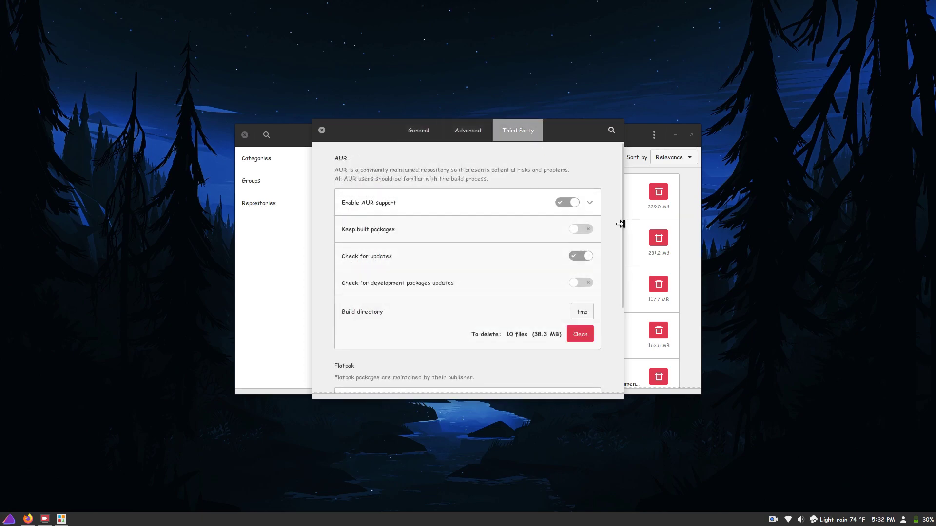
drag(622, 224, 627, 333)
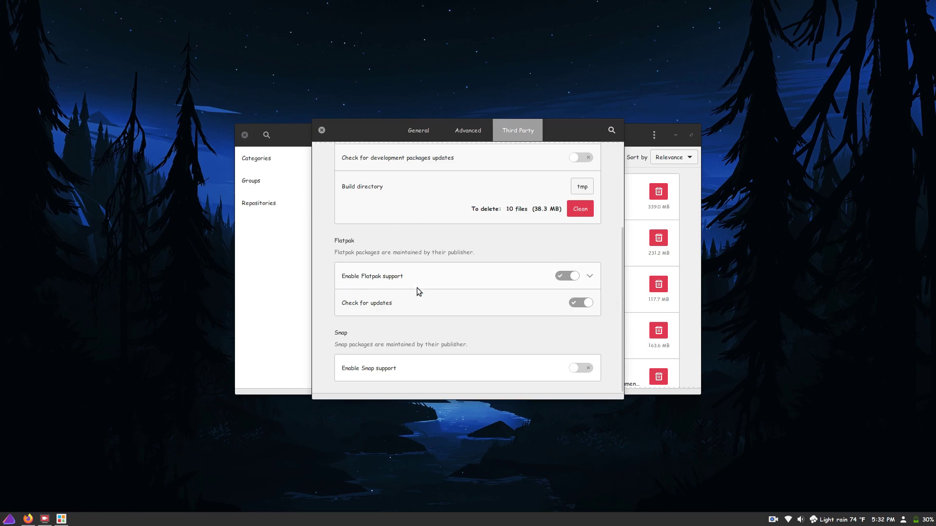
click(321, 131)
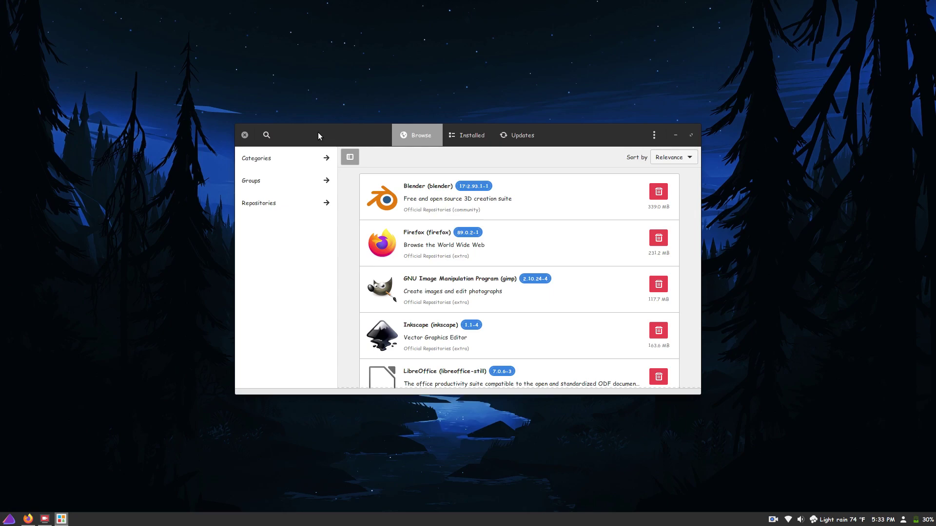
click(244, 135)
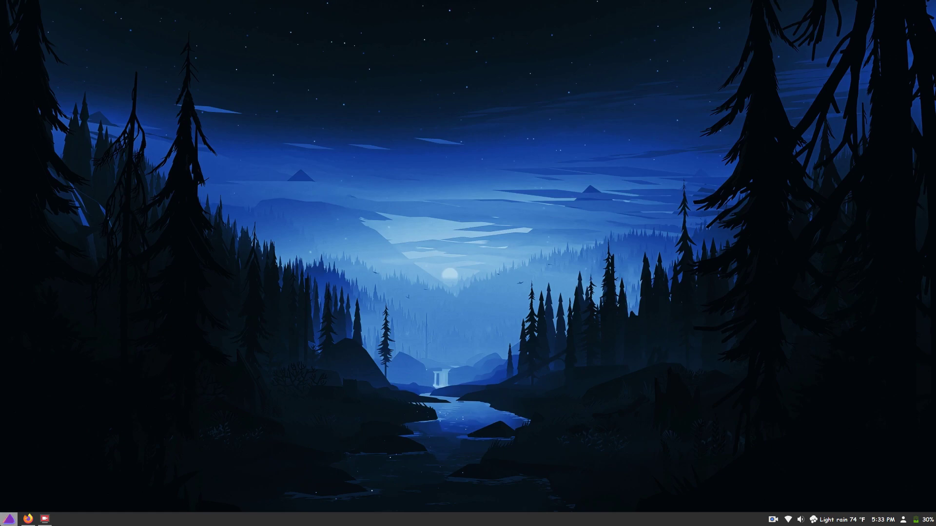
Step: Open System Settings and look through its Appearance, Preferences and Hardware sections
click(9, 519)
click(9, 519)
click(903, 520)
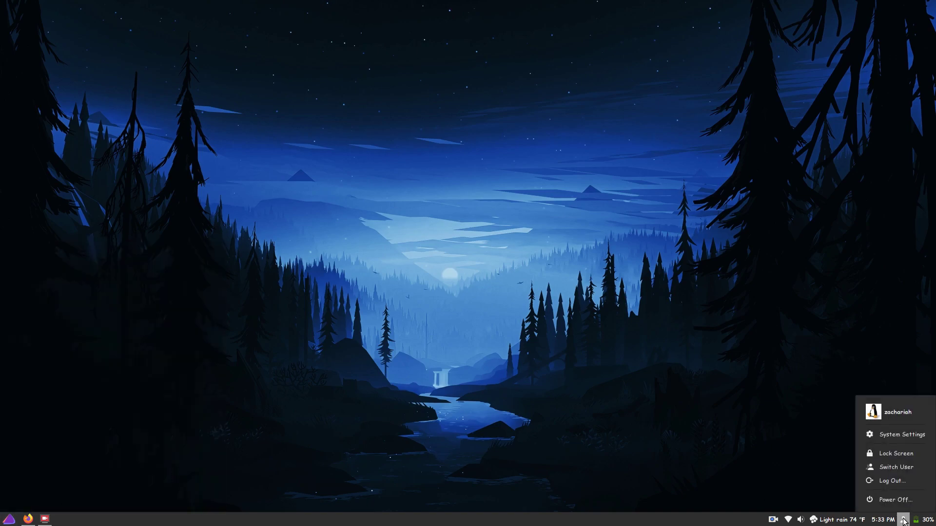
click(909, 429)
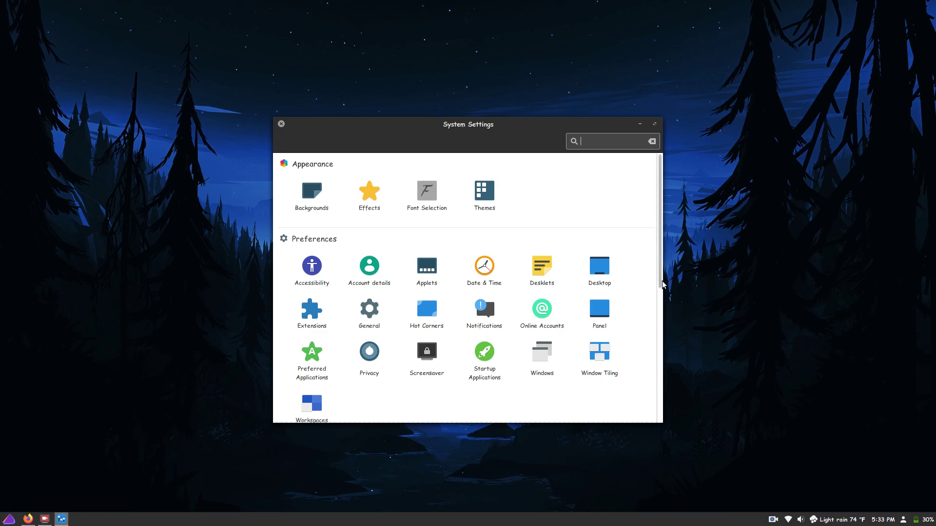
scroll(662, 288, down, 1)
scroll(662, 296, down, 2)
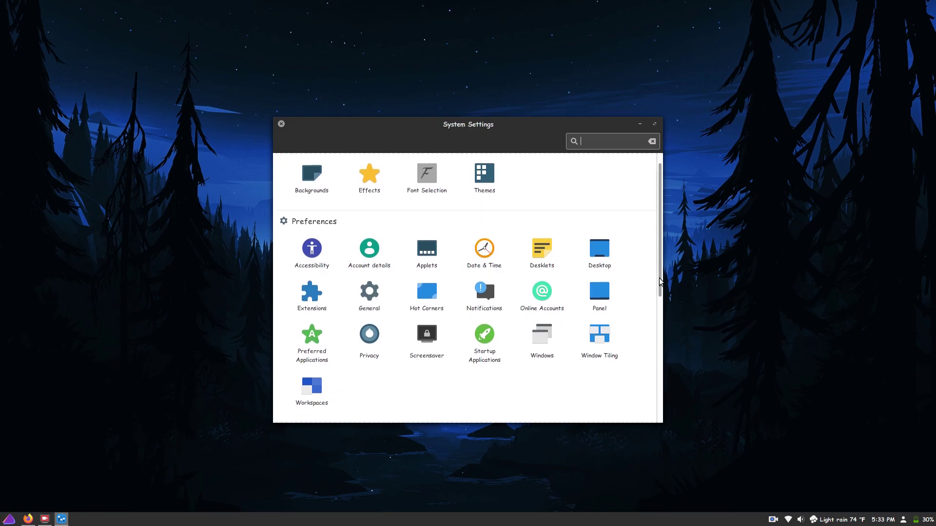
drag(661, 281, 660, 308)
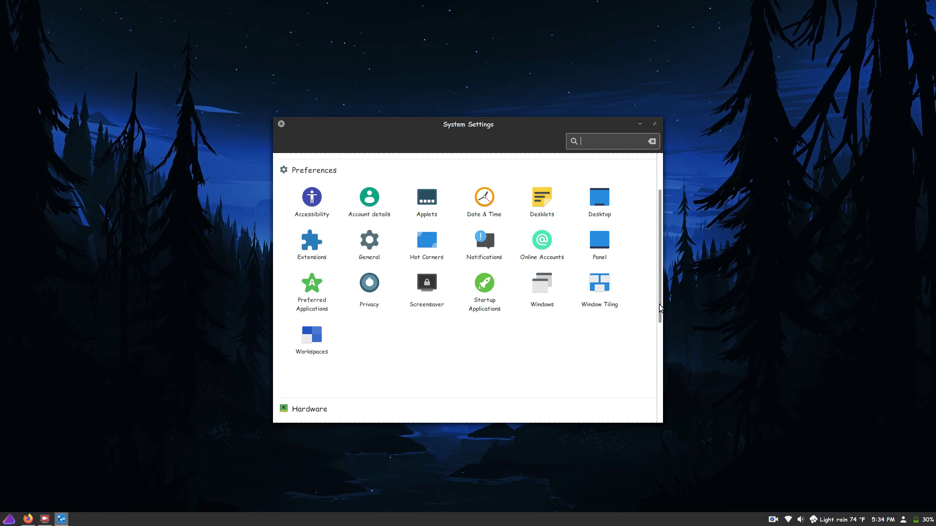
drag(661, 308, 660, 318)
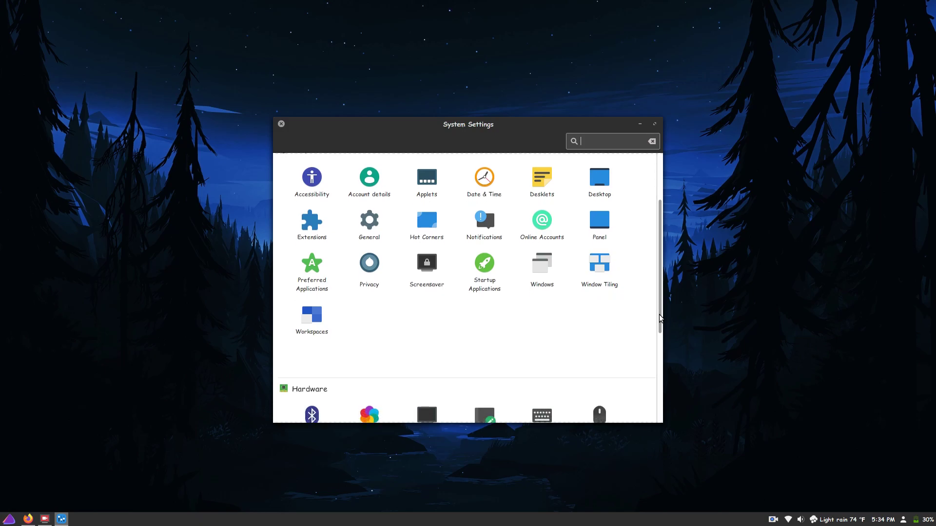
drag(660, 318, 661, 373)
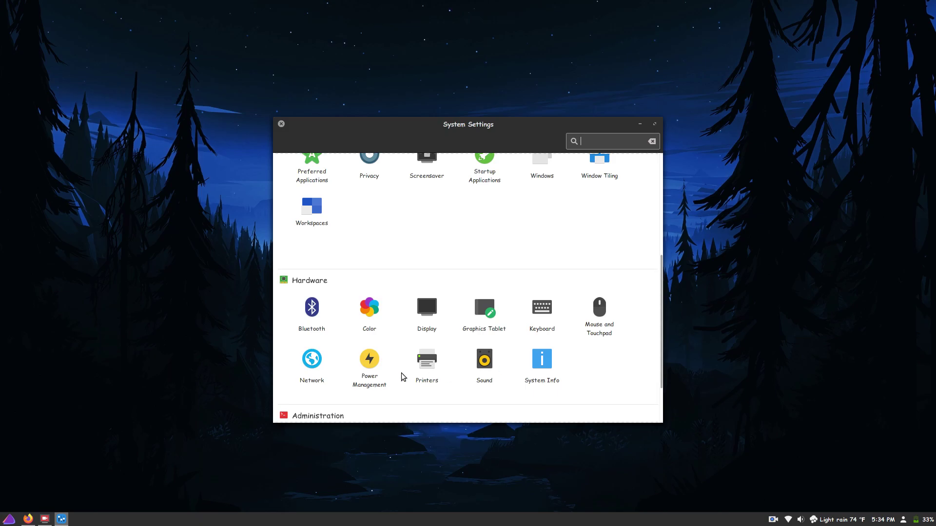
Step: Try switching Bluetooth on in the Bluetooth settings, switch it back off and close the Bluetooth window
click(310, 321)
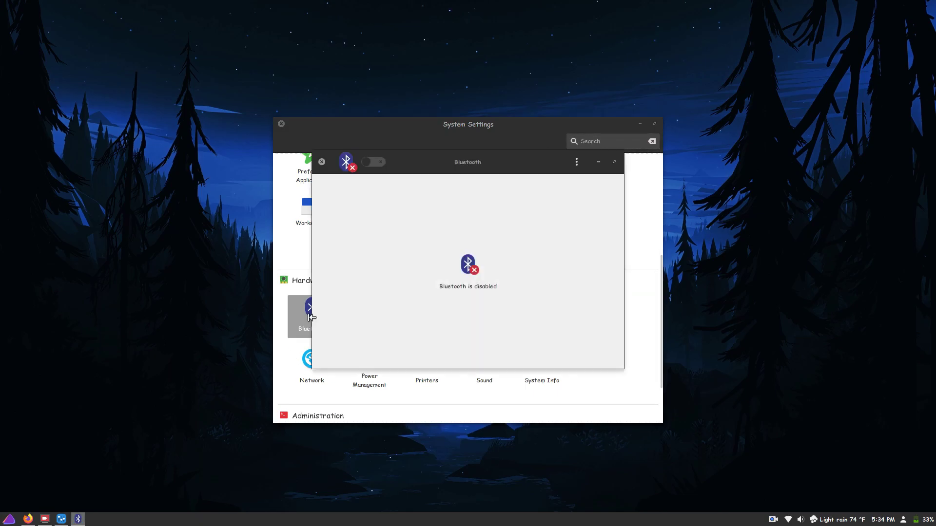
click(371, 164)
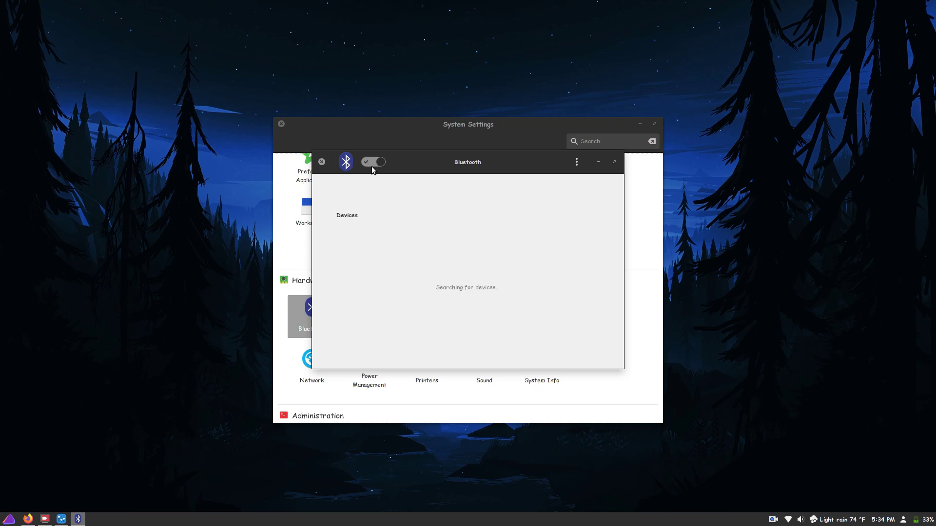
click(371, 164)
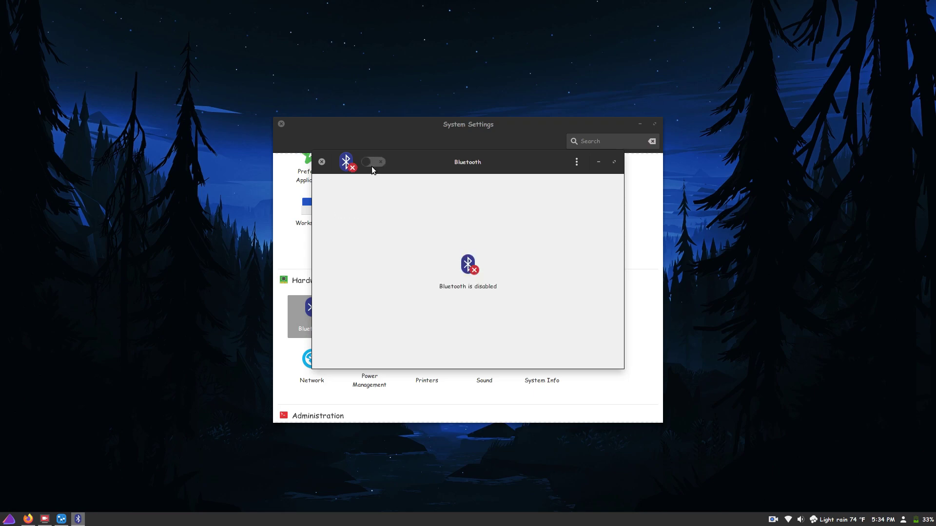
click(322, 164)
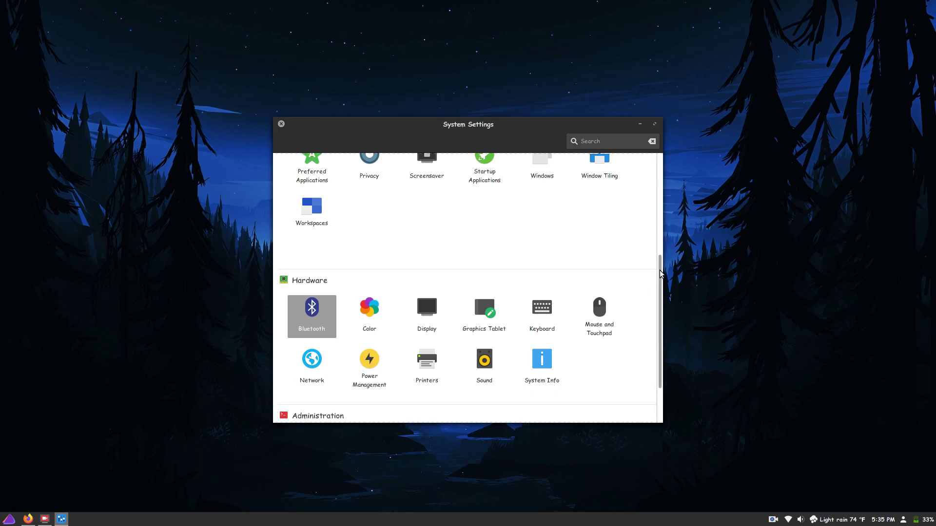
Step: View the System Info page in the Hardware section and close System Settings
scroll(659, 267, up, 2)
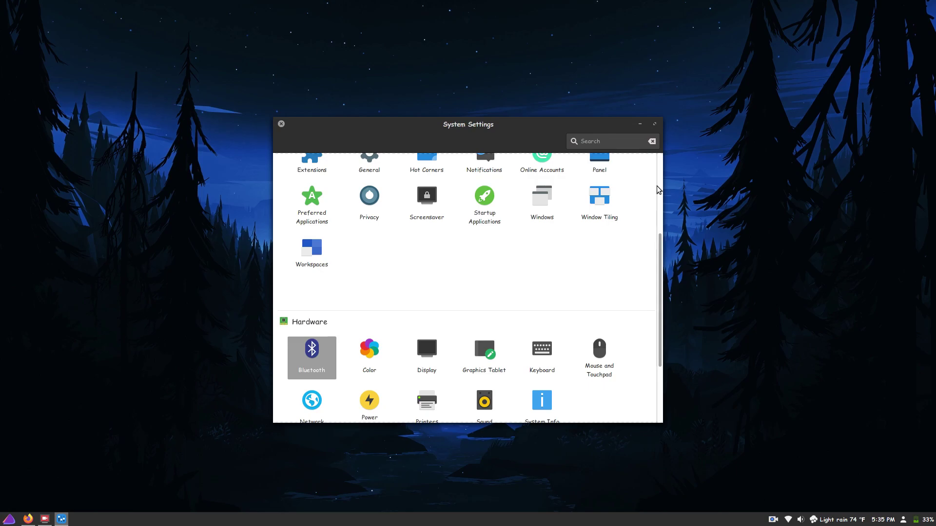
click(549, 397)
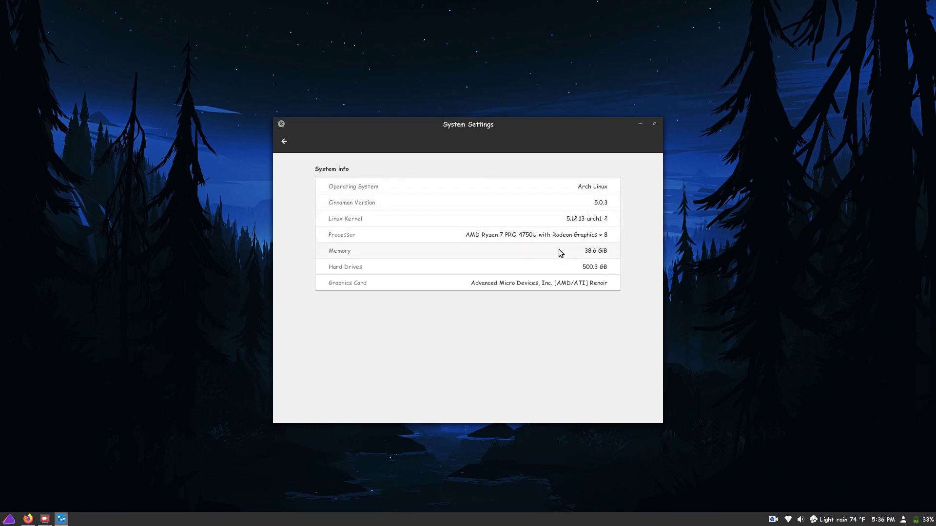
click(278, 125)
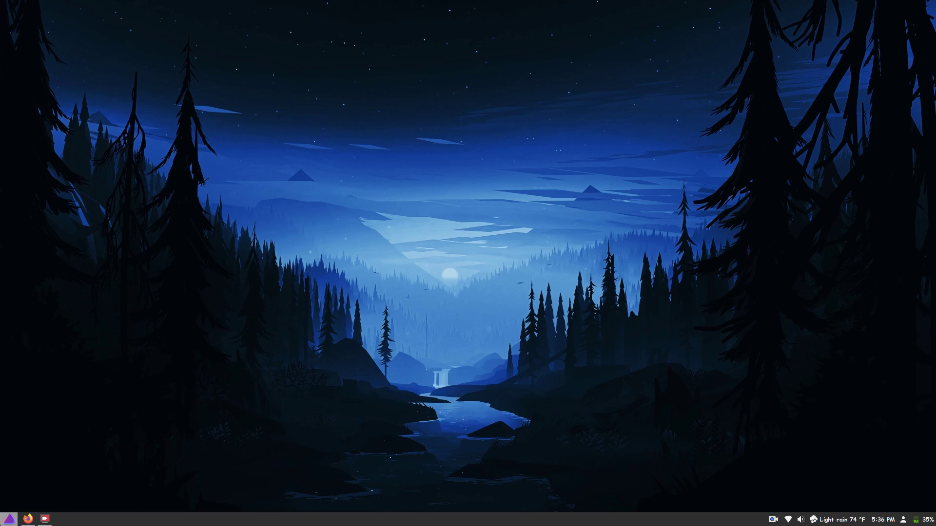
Step: Launch CPU-X from the Administration applications and authenticate its daemon with the account password
click(9, 519)
click(23, 454)
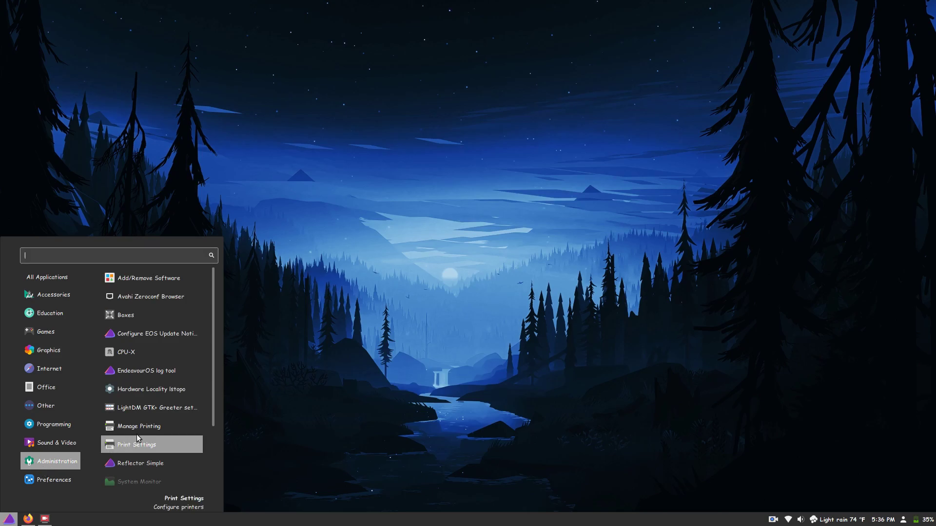
click(159, 356)
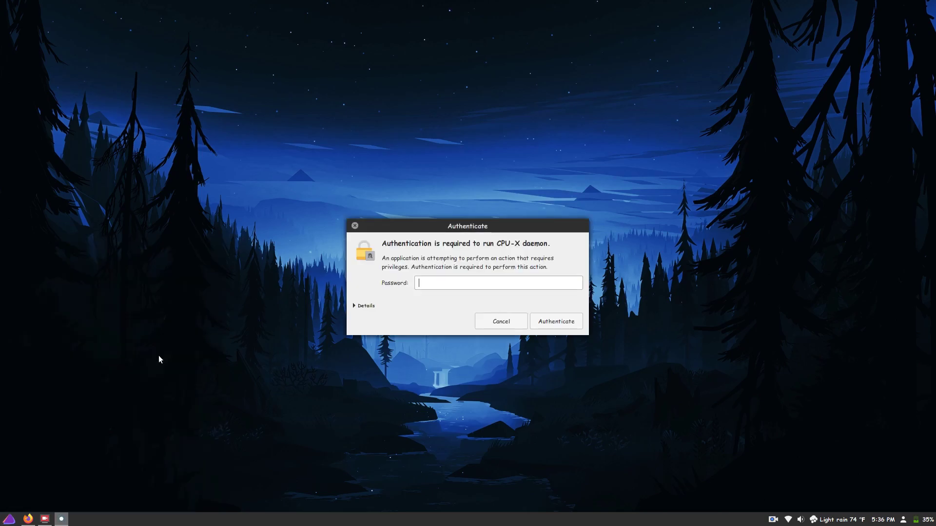
text(•••••••••••)
key(Return)
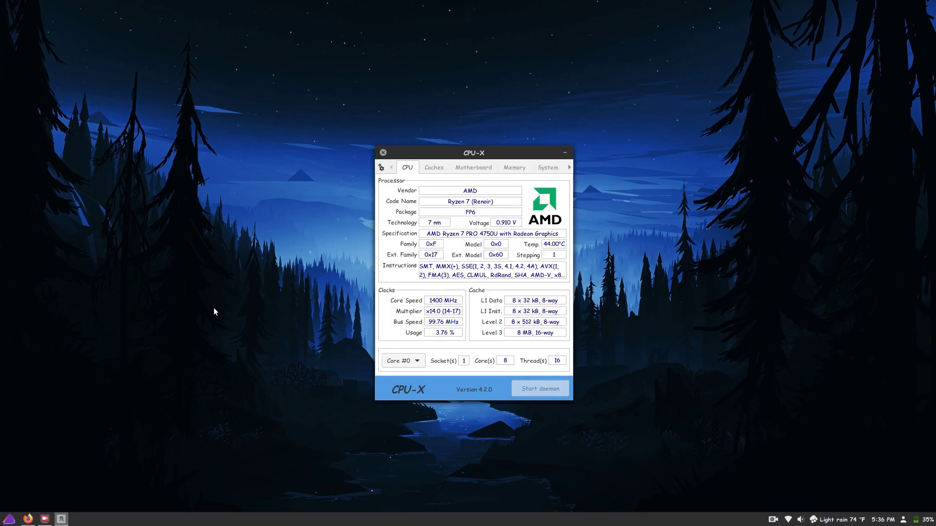
Step: Examine the installed memory modules in both banks in CPU-X and close it
click(517, 168)
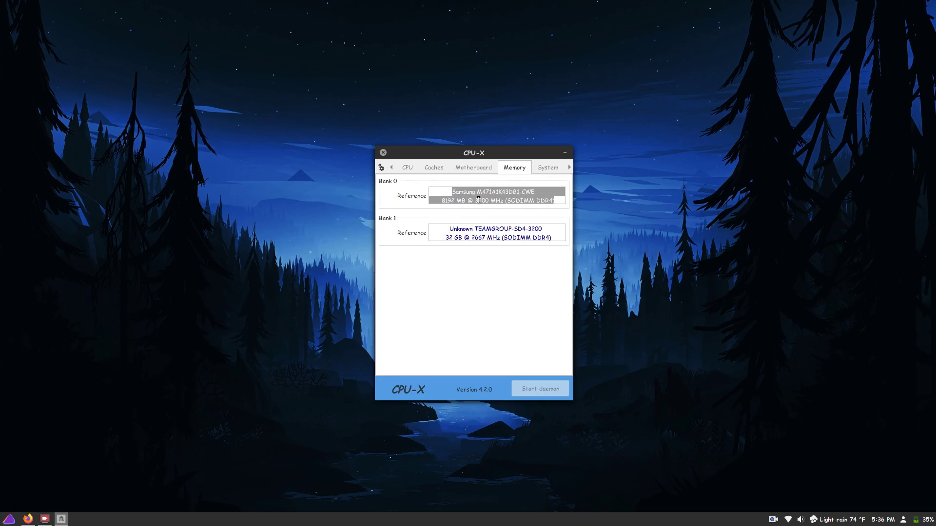
click(491, 230)
click(382, 154)
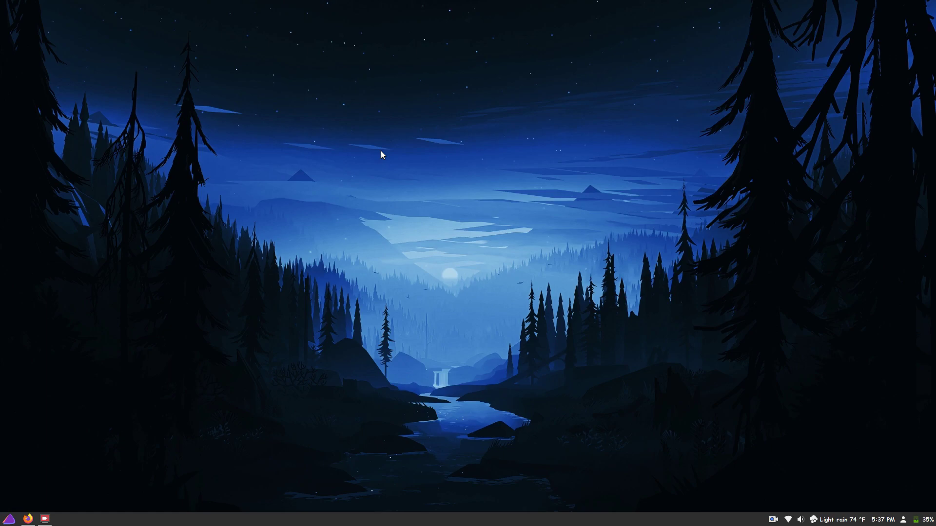
Step: Open a terminal, try to run "sudo dmidecode --type 17" and authenticate with the account password
key(ctrl+alt+t)
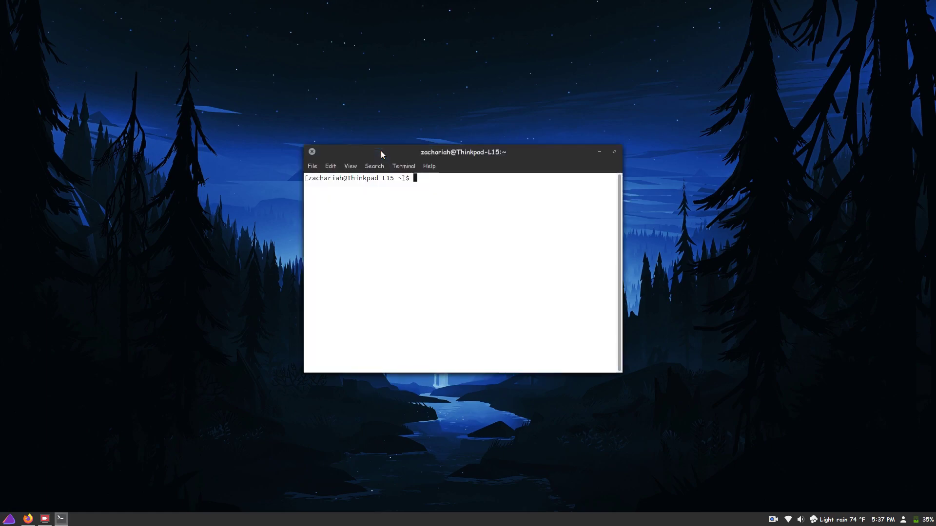
text(sudo dmidecode --typ)
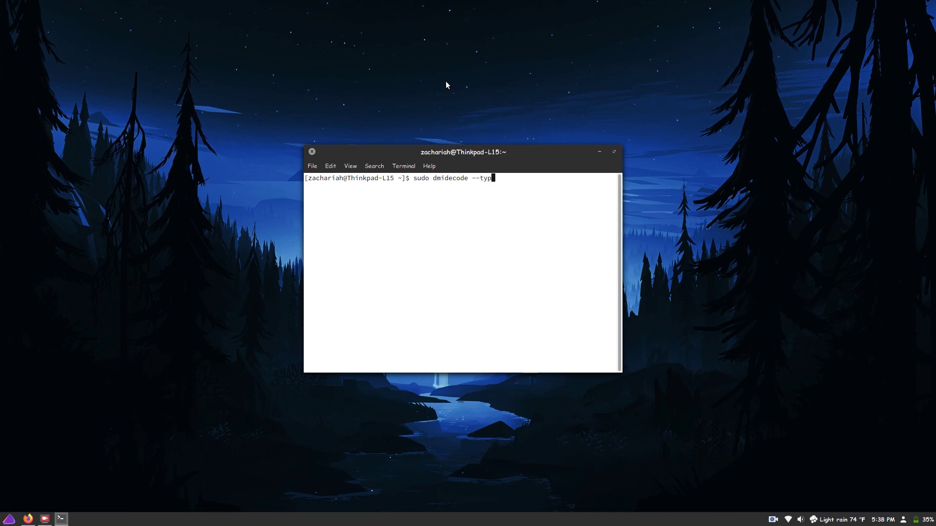
text(e 17)
key(Return)
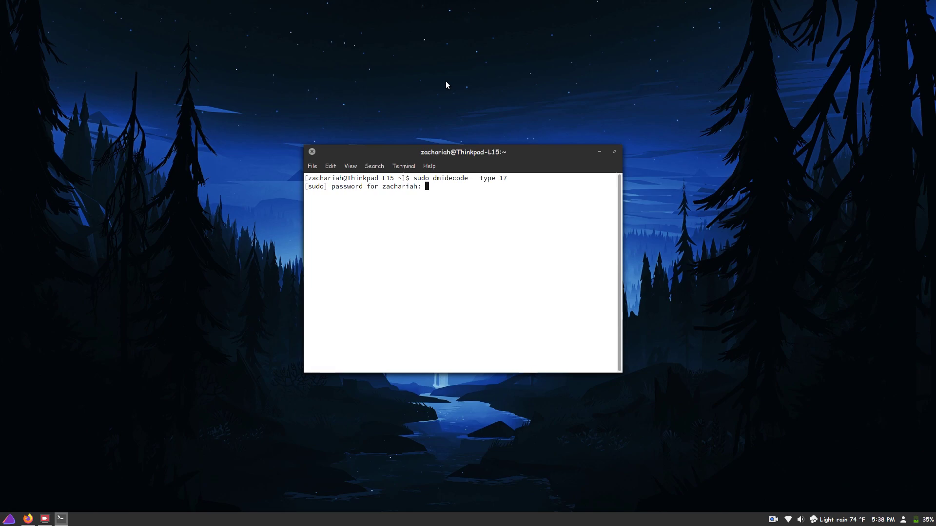
key(Return)
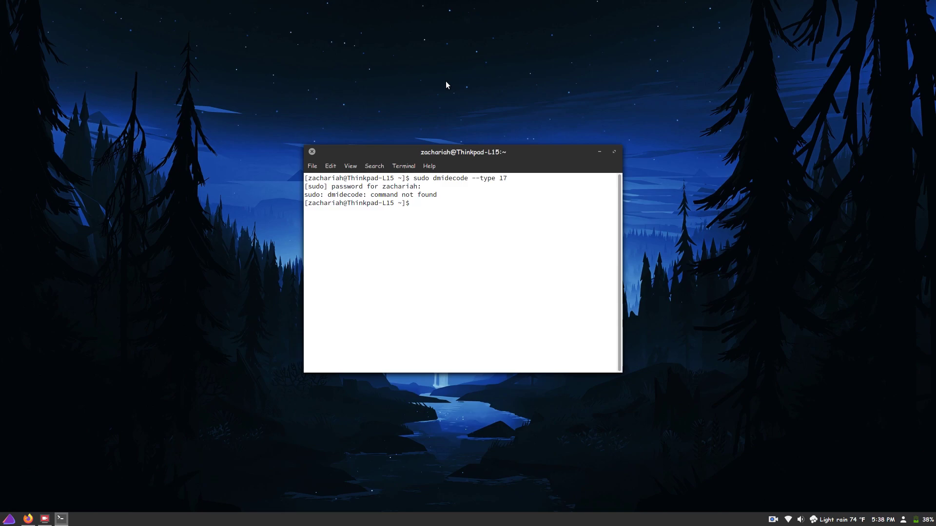
Step: Install the dmidecode package with "sudo pacman -S dmidecode" and accept the installation
text(sudo pacman -S)
text(dmidecode)
key(Return)
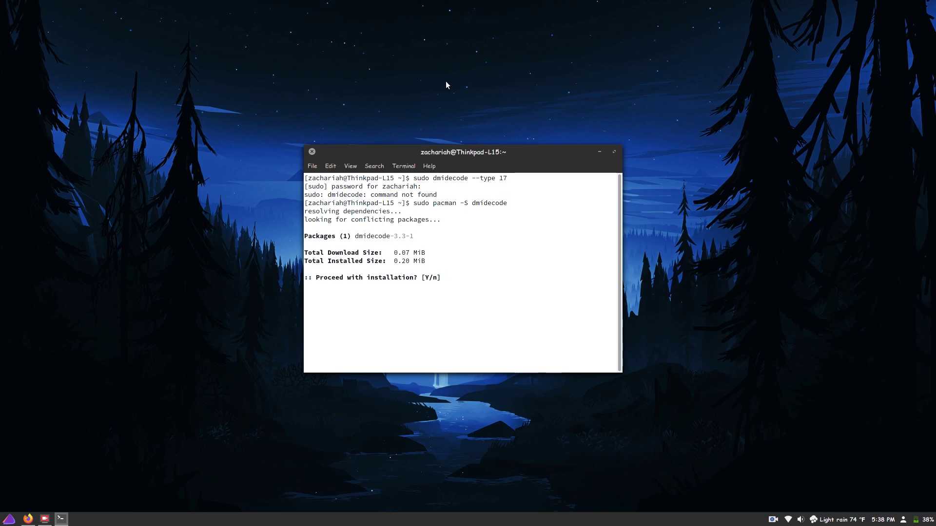
text(y)
key(Return)
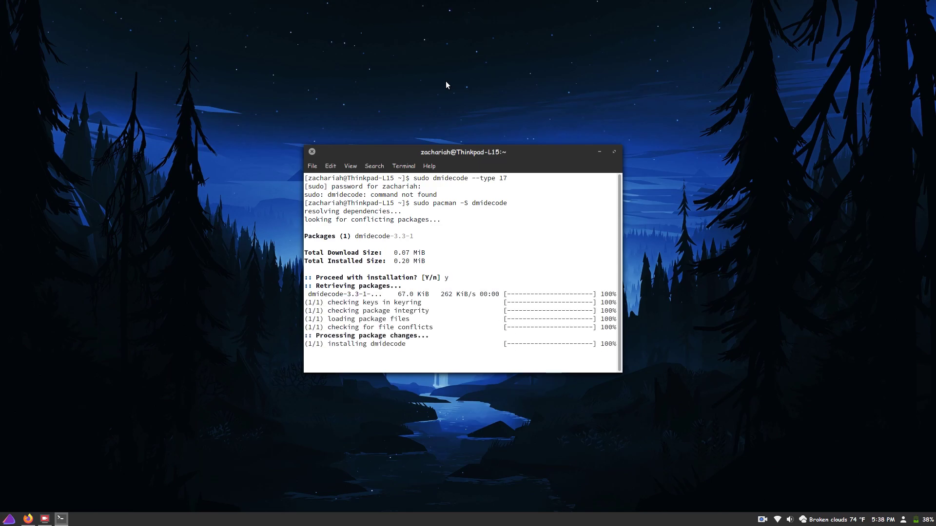
Step: Rerun "sudo dmidecode --type 17" and examine the memory device details from the start of its output to the end
key(Up)
key(Up)
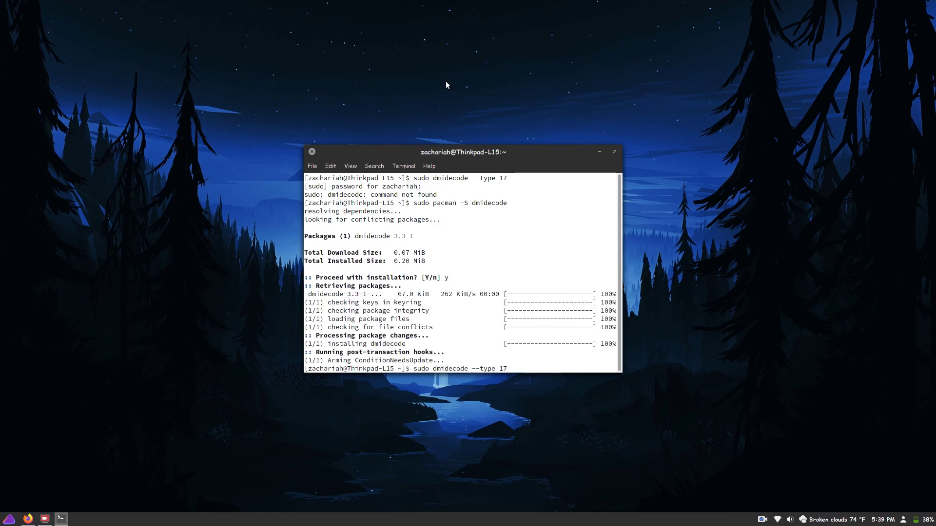
key(Return)
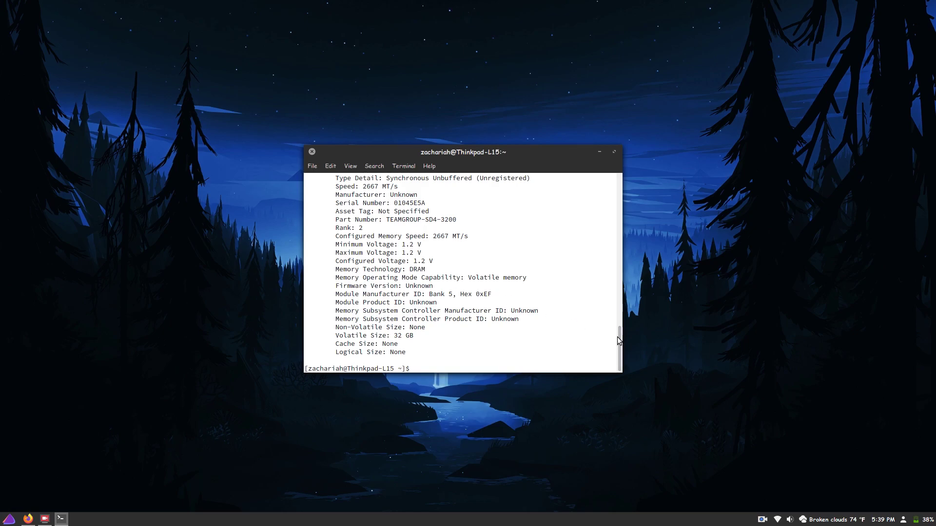
scroll(609, 312, up, 7)
scroll(610, 292, up, 13)
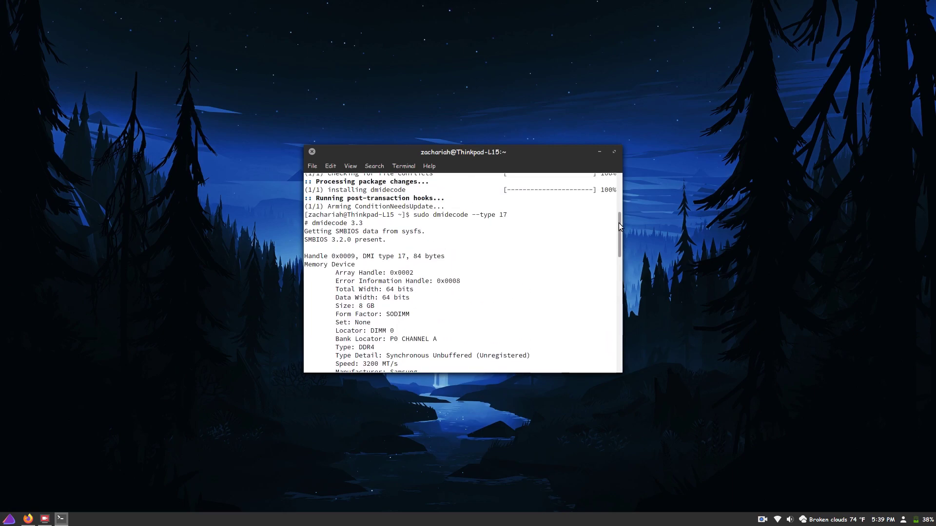
scroll(618, 223, up, 1)
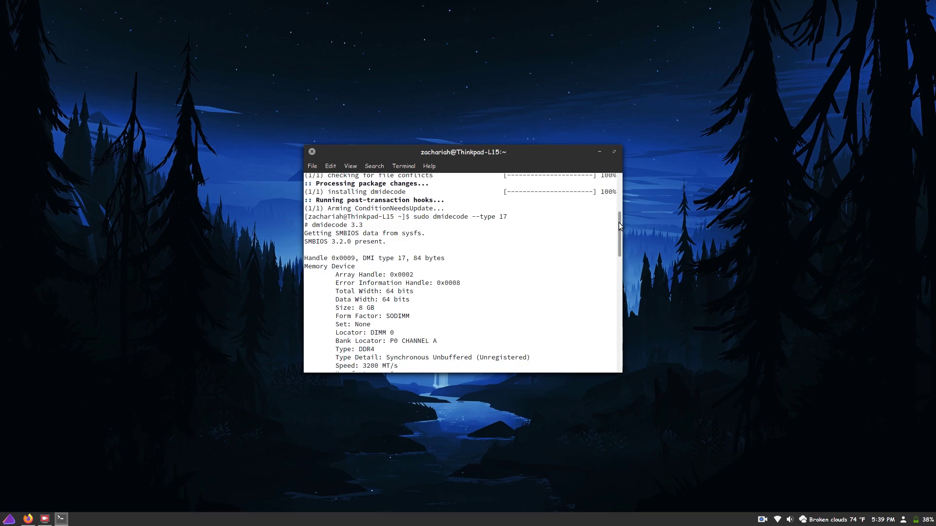
drag(618, 222, 657, 347)
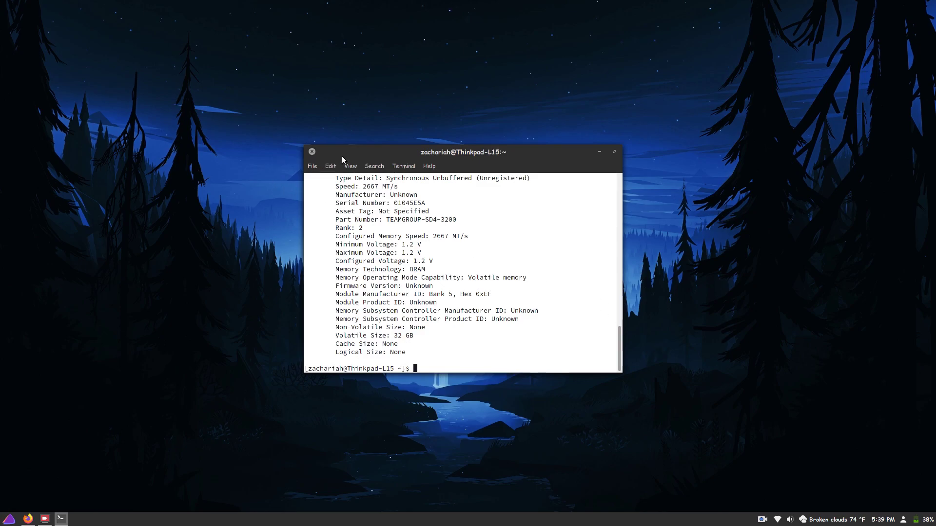
Step: Show the system summary with neofetch and close the terminal
text(neofetch)
key(Return)
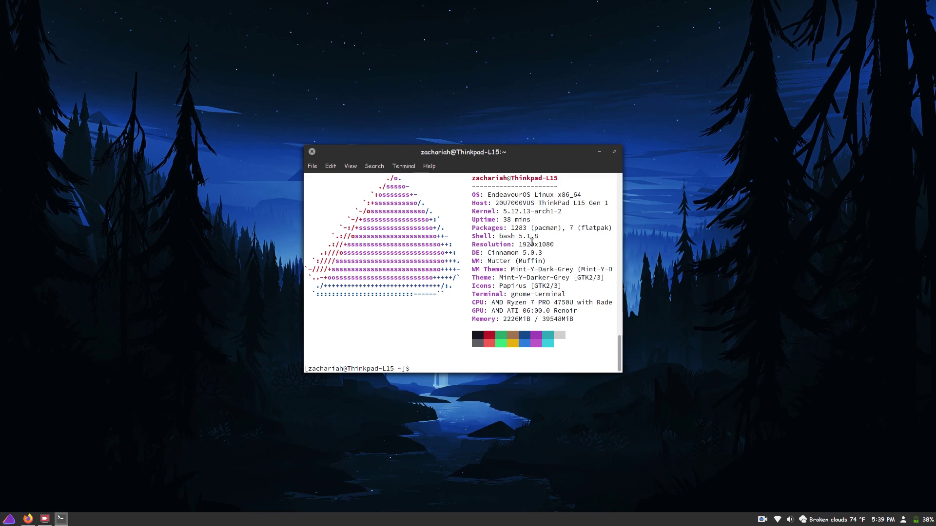
click(312, 152)
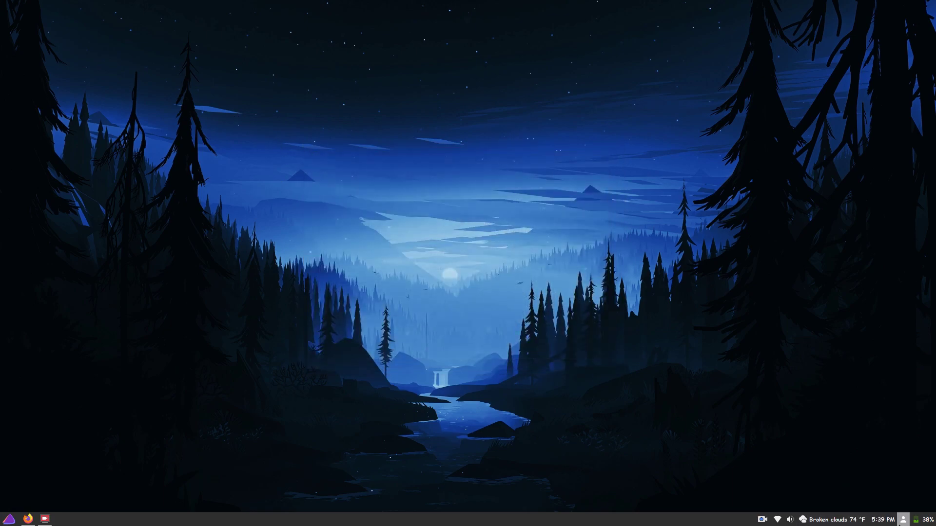
Step: Open System Settings, and search Add/Remove Software from the Administration applications for "docklike" before closing the package manager
click(900, 520)
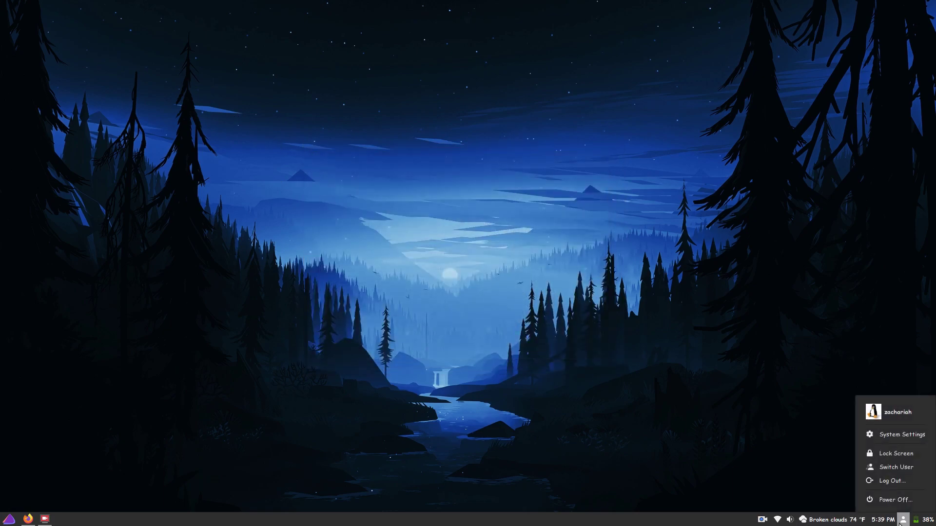
click(904, 439)
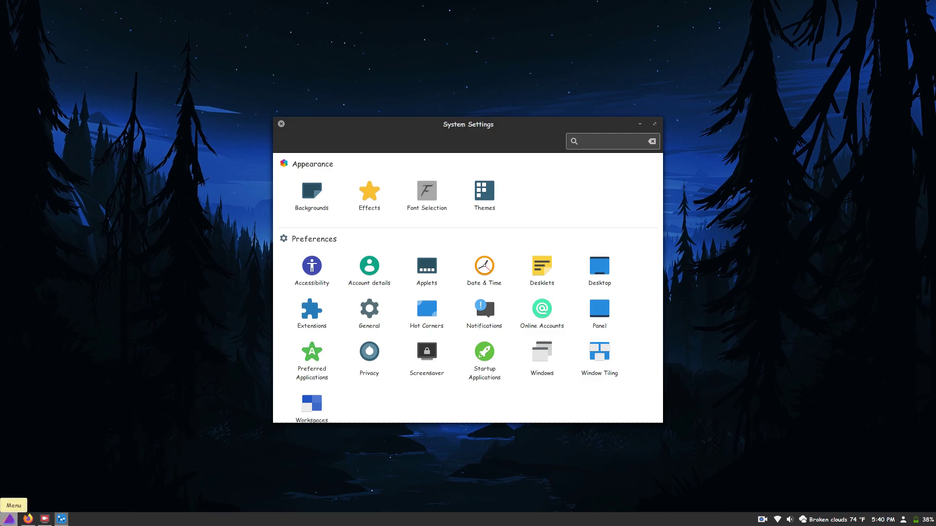
click(9, 518)
mouse_move(49, 460)
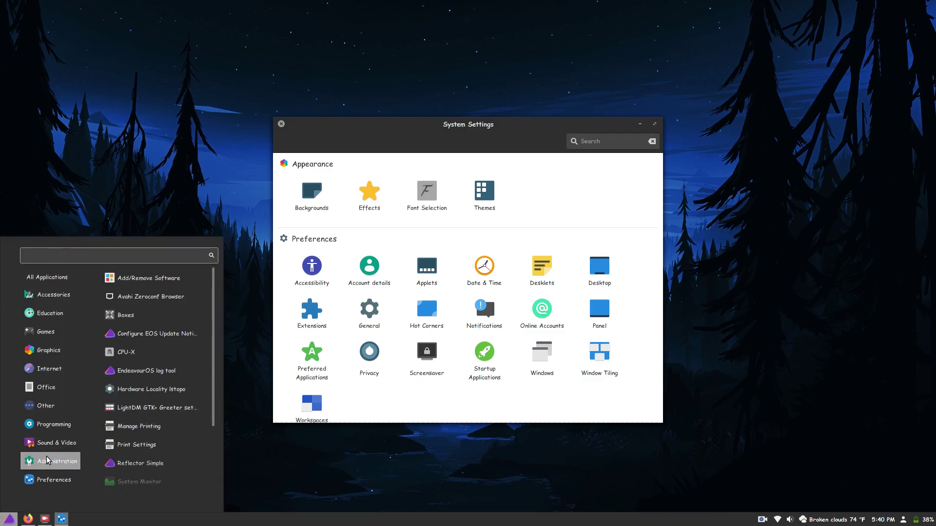
click(163, 279)
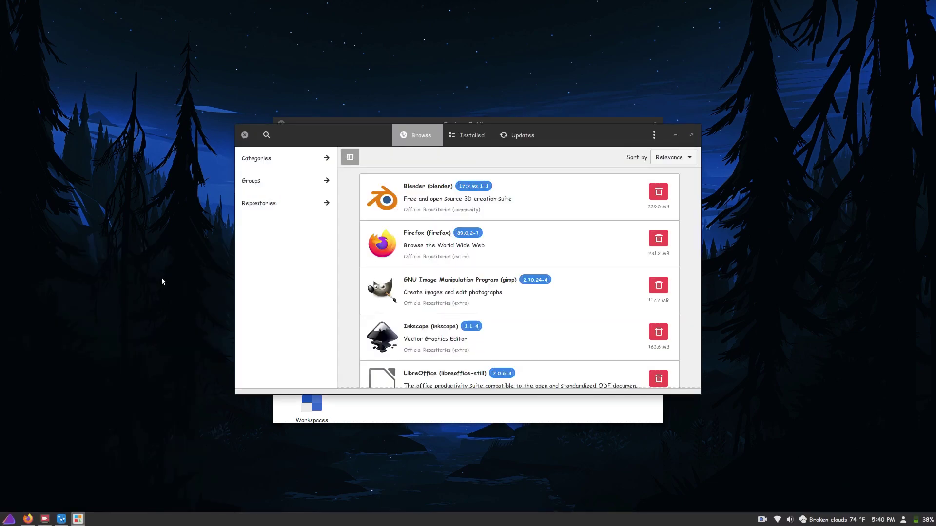
click(266, 135)
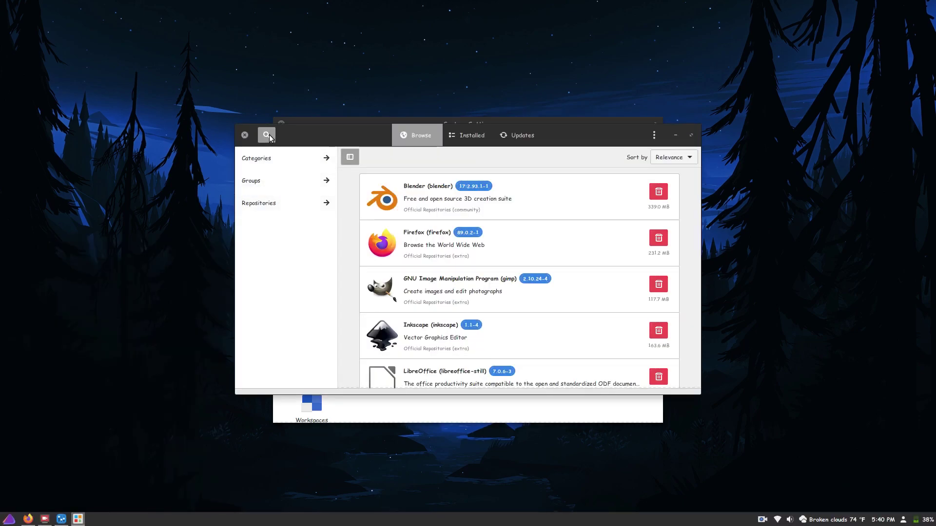
text(do)
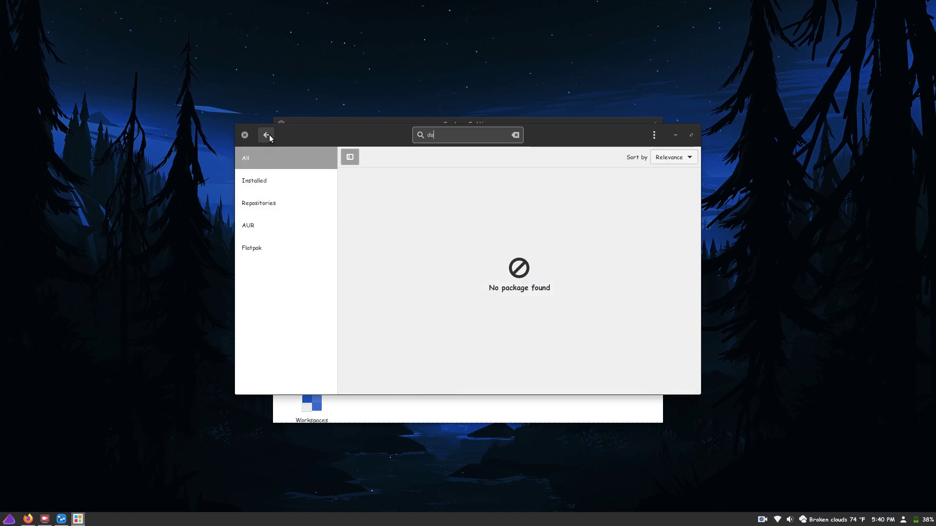
text(cklike)
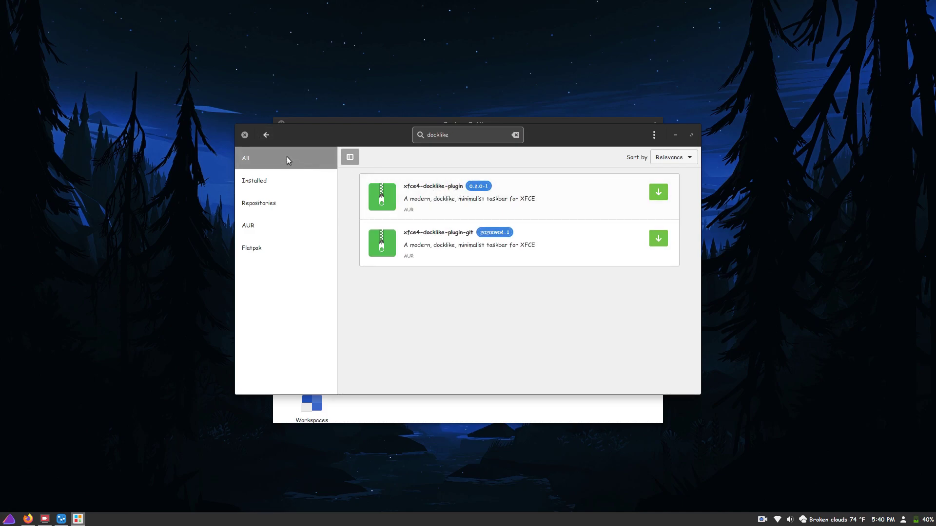
click(240, 135)
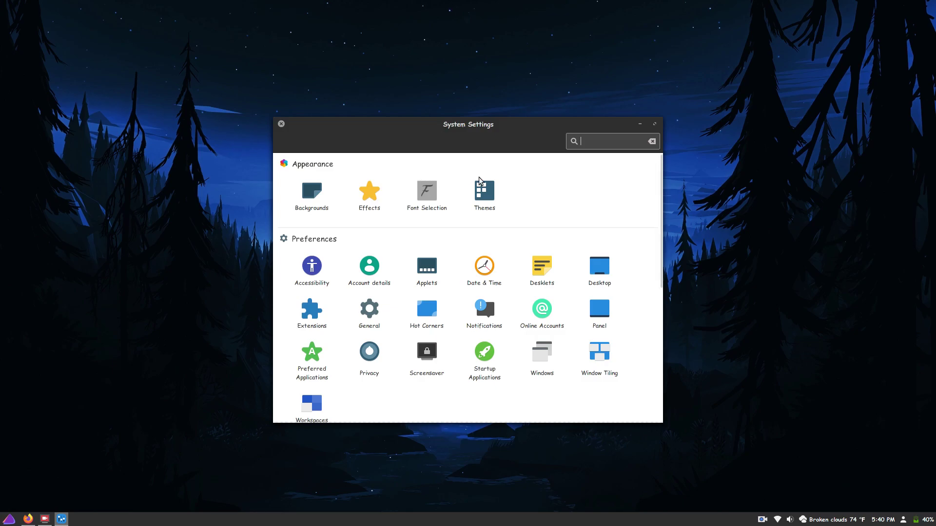
Step: View the Font Selection page in System Settings, and open the Themes page
click(437, 197)
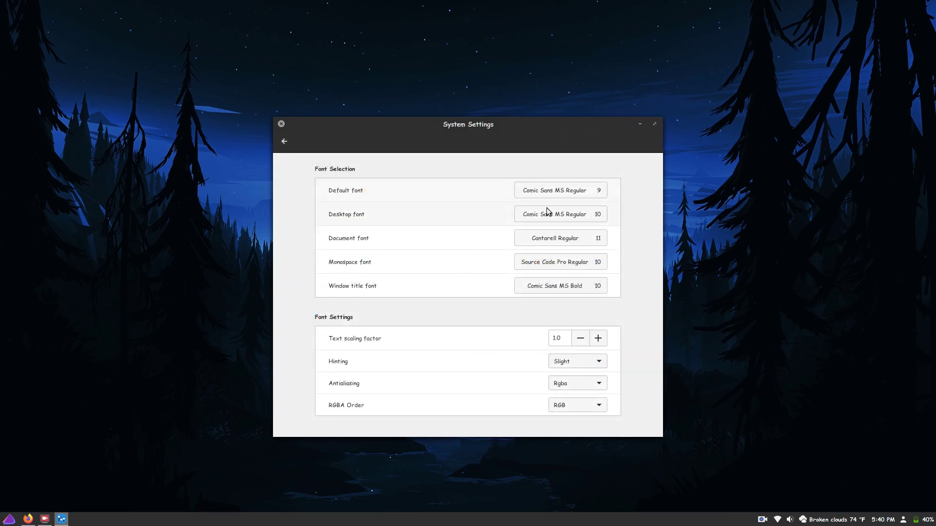
click(284, 141)
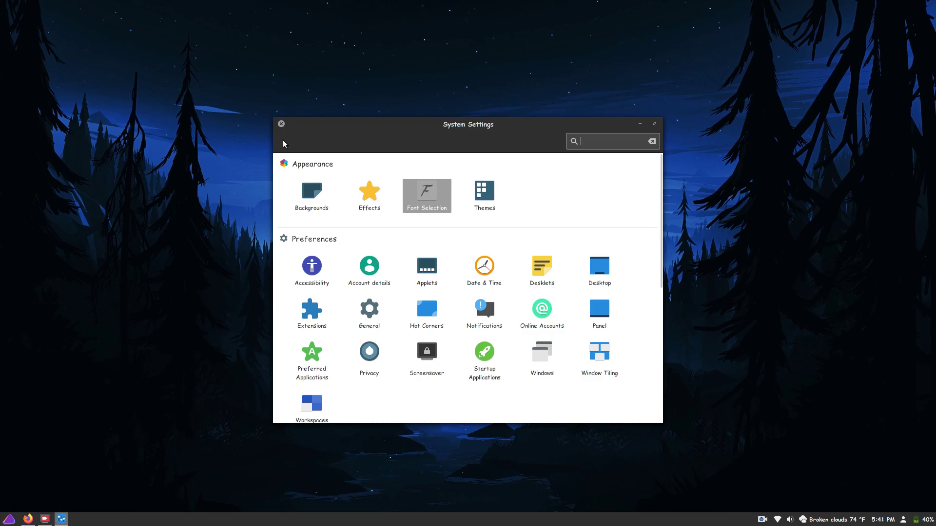
click(490, 194)
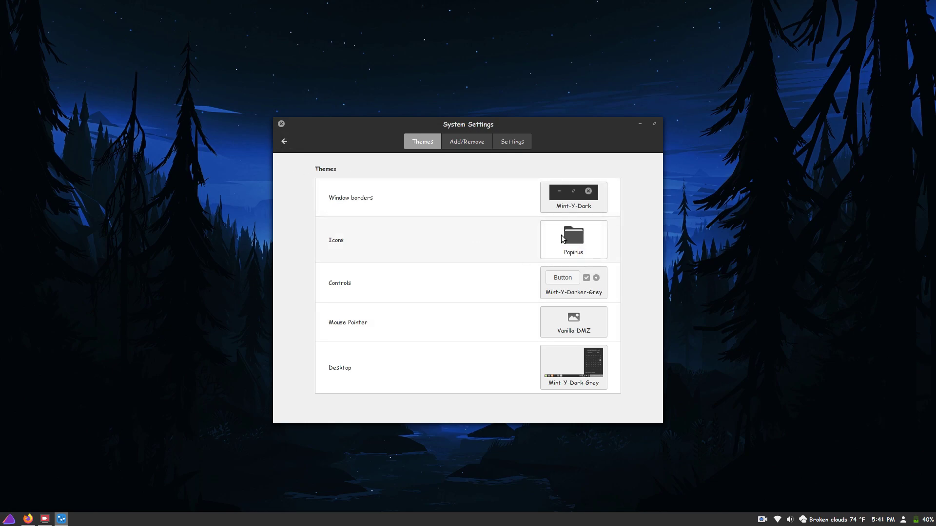
Step: Enter the folder color command "papirus-folders -C black" in a new terminal and close the terminal
key(ctrl+alt+t)
text(pap)
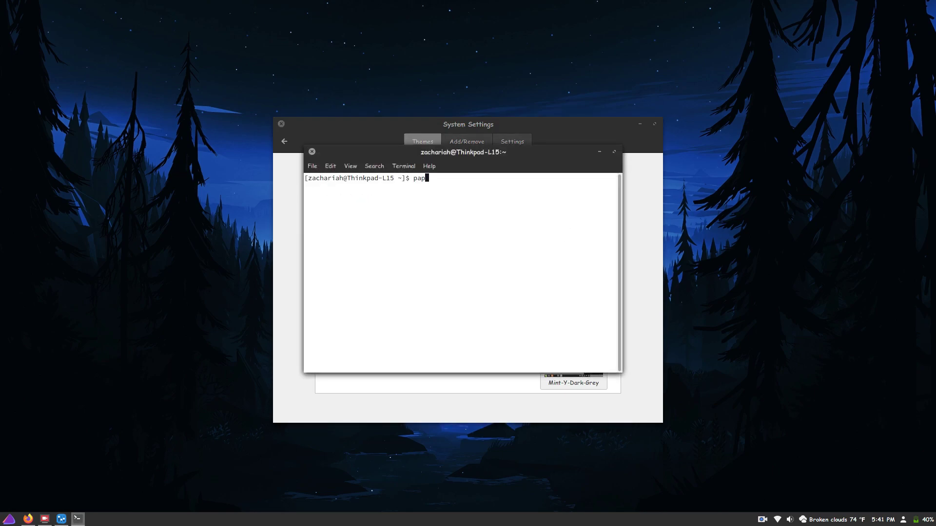
text(ir)
text(s-folders -C black)
click(312, 150)
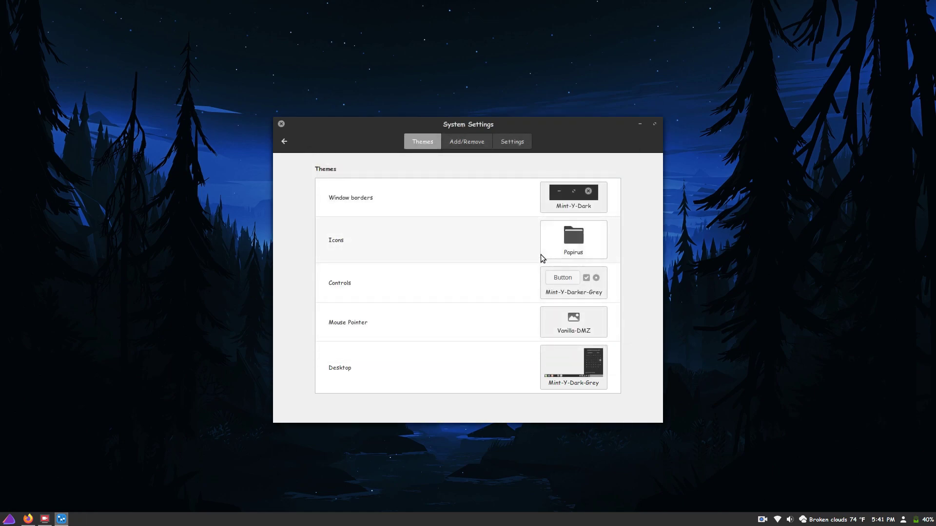
Step: Leave the Themes page, view the Privacy settings and close System Settings
click(284, 141)
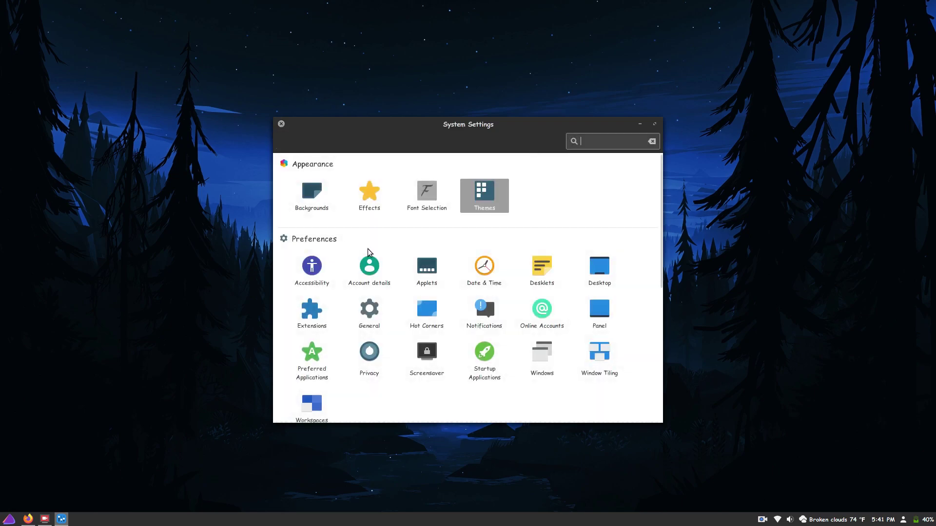
click(372, 356)
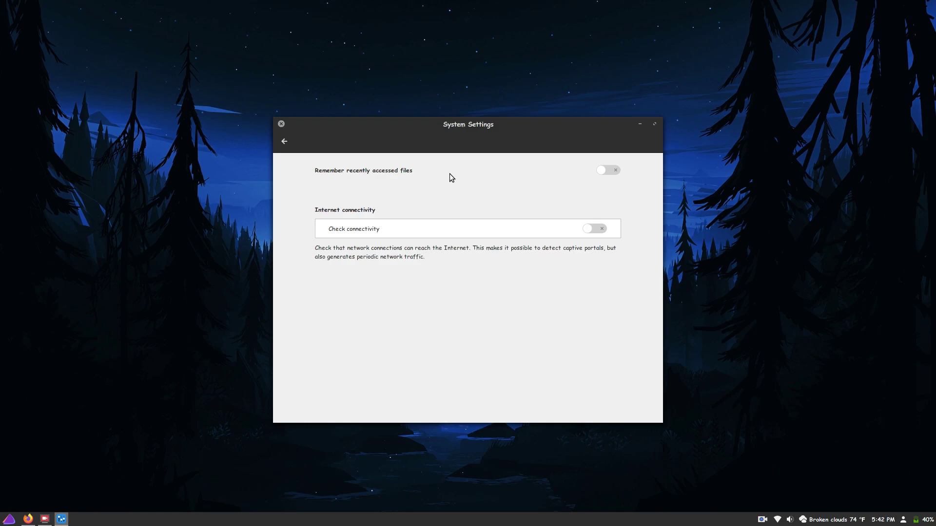
click(279, 145)
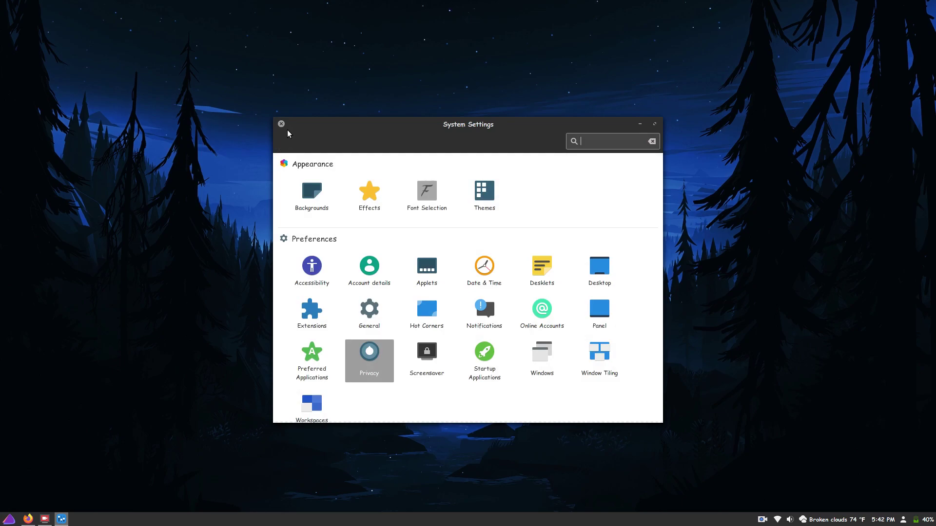
click(281, 124)
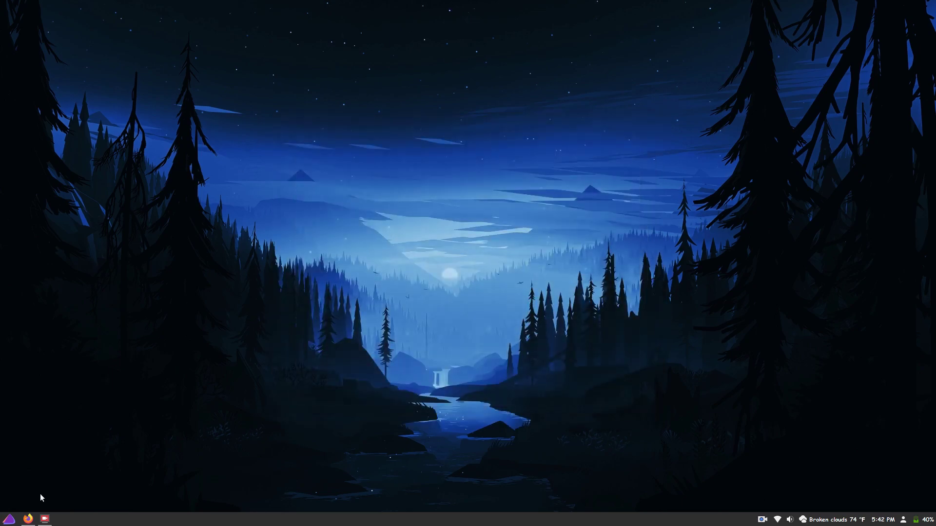
Step: Switch to Firefox and search the web for "papirus folders" in a new tab
click(27, 521)
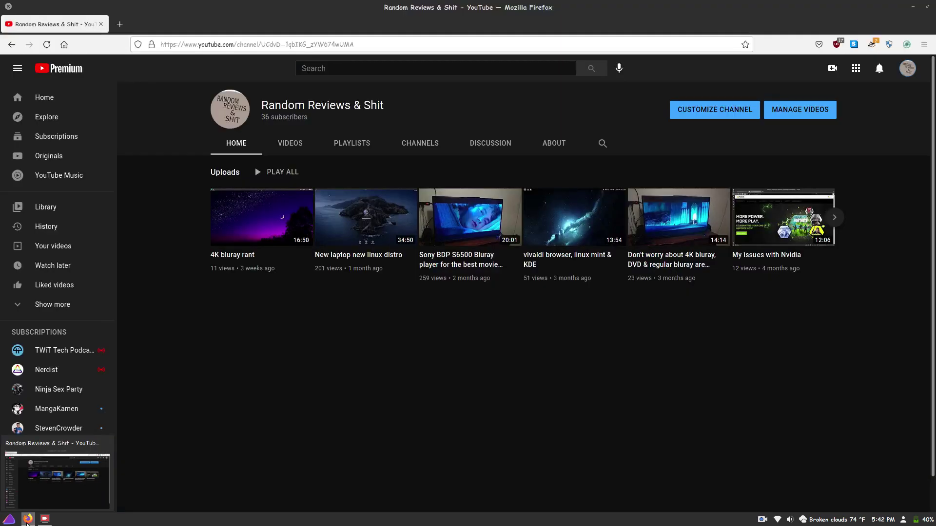
click(120, 24)
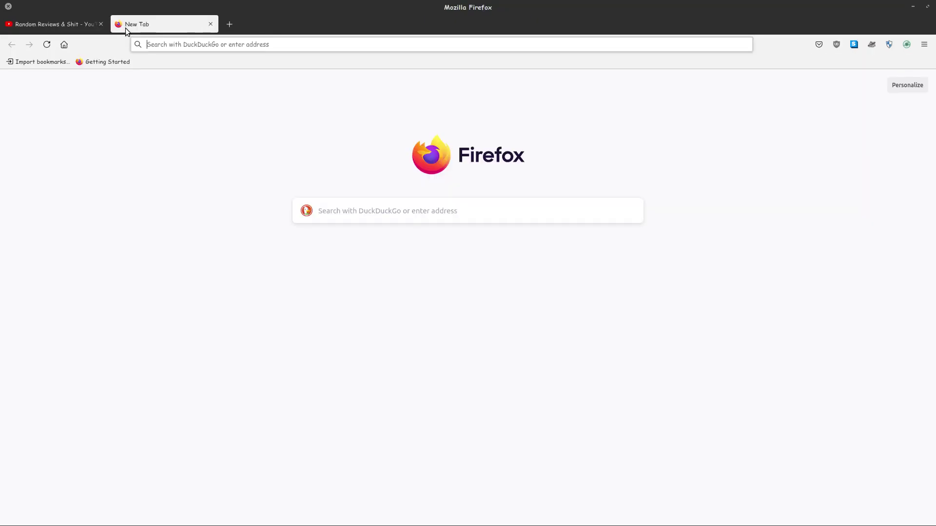
text(pa)
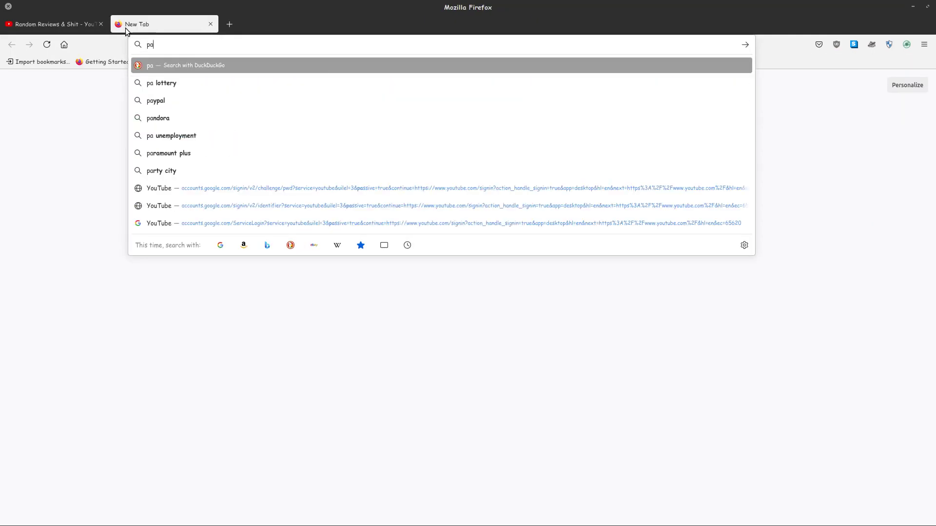
text(piru)
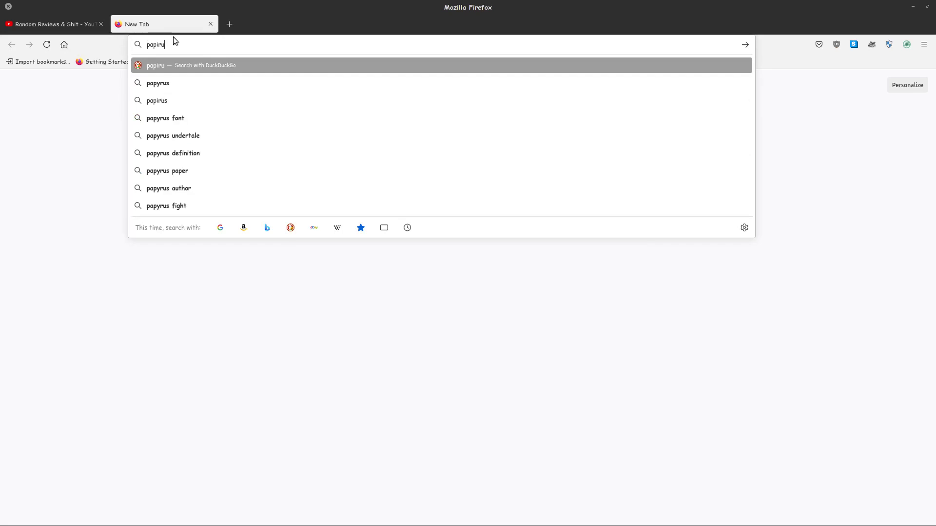
text(s f)
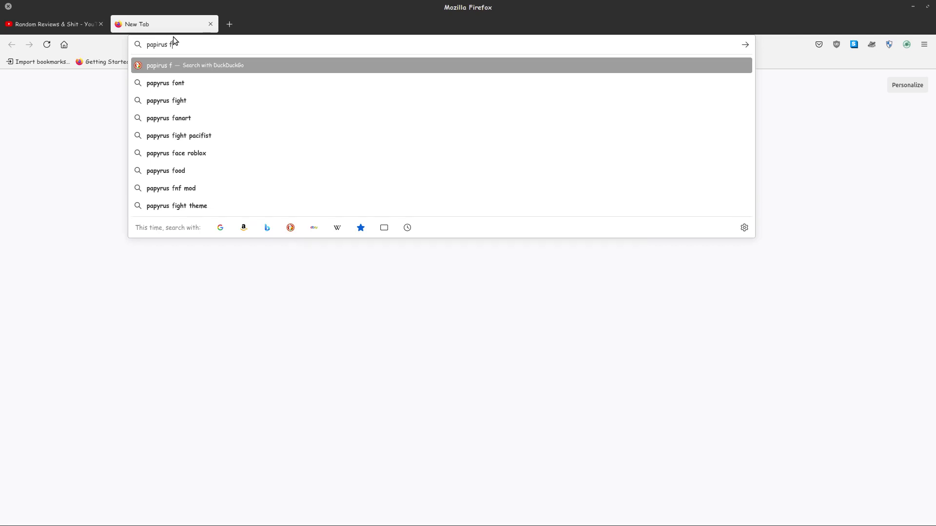
text(olders)
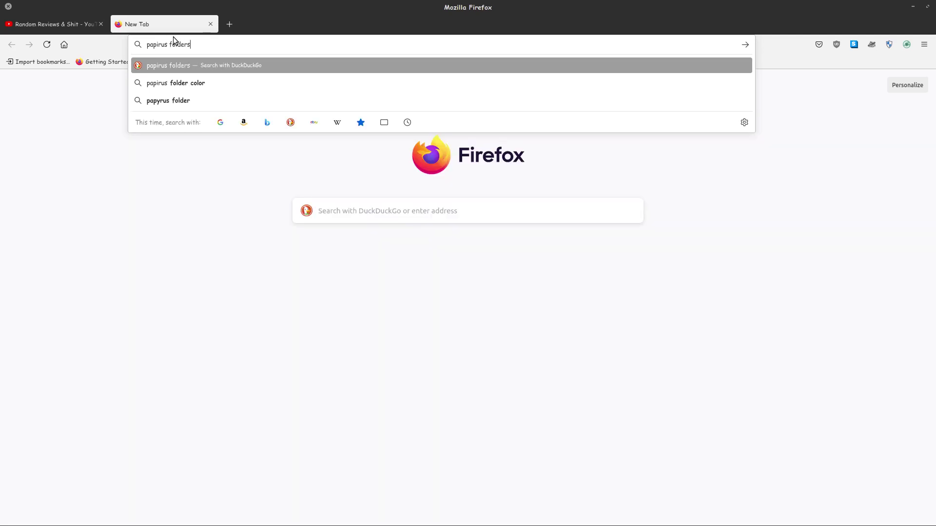
key(Return)
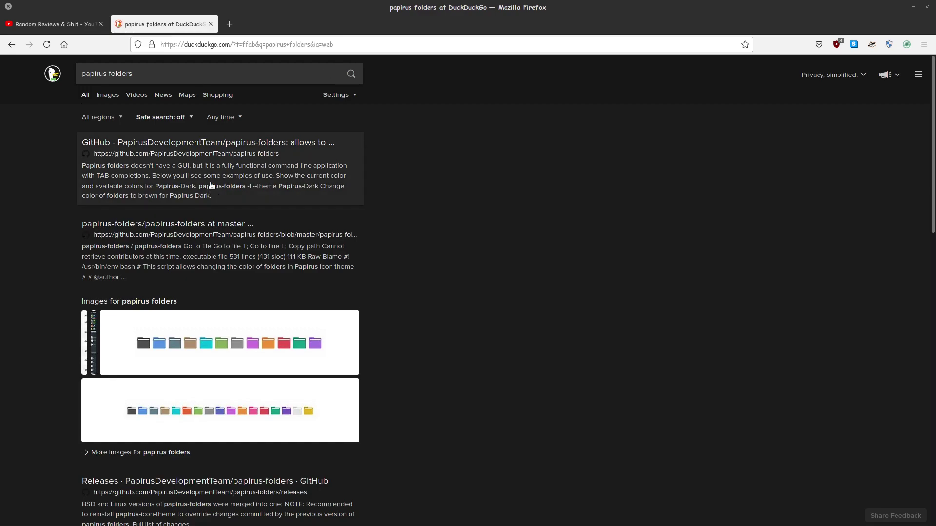
Step: Open the PapirusDevelopmentTeam/papirus-folders GitHub result and view the README's folder color Preview table
click(212, 144)
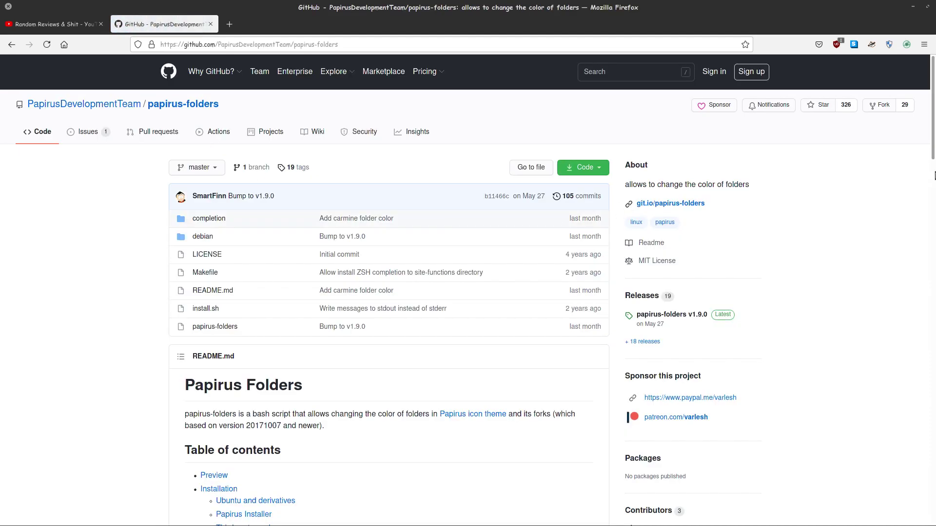
drag(933, 156, 933, 264)
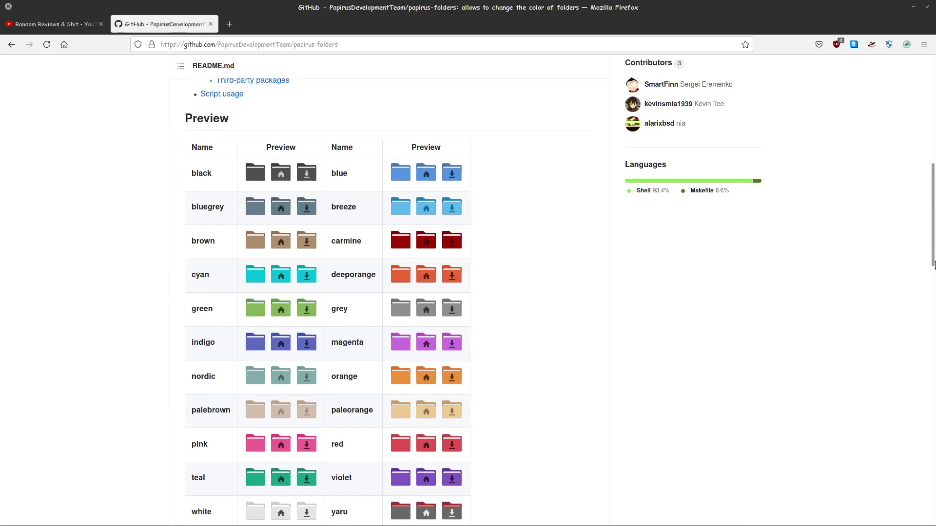
drag(933, 265, 933, 269)
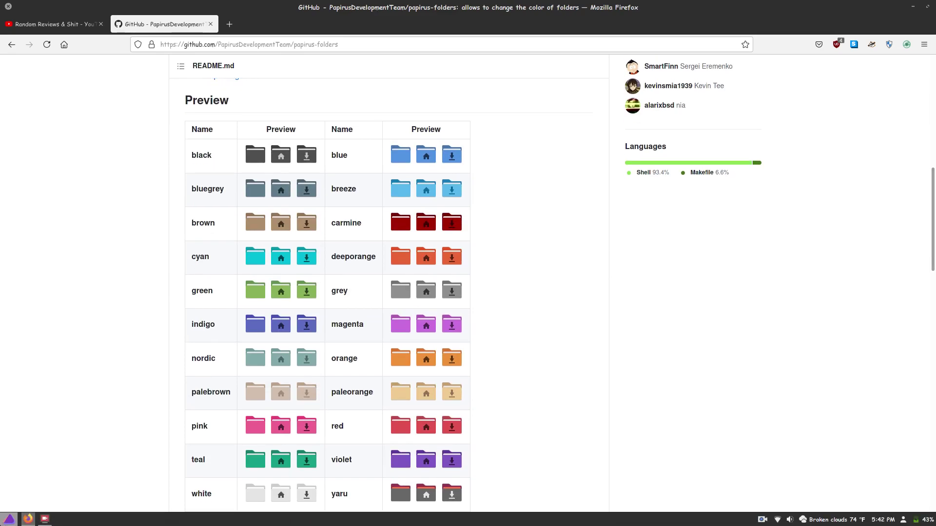
Step: Look through the Office, Internet, Graphics, Accessories and Administration applications, and return to the GitHub page
click(9, 519)
mouse_move(43, 393)
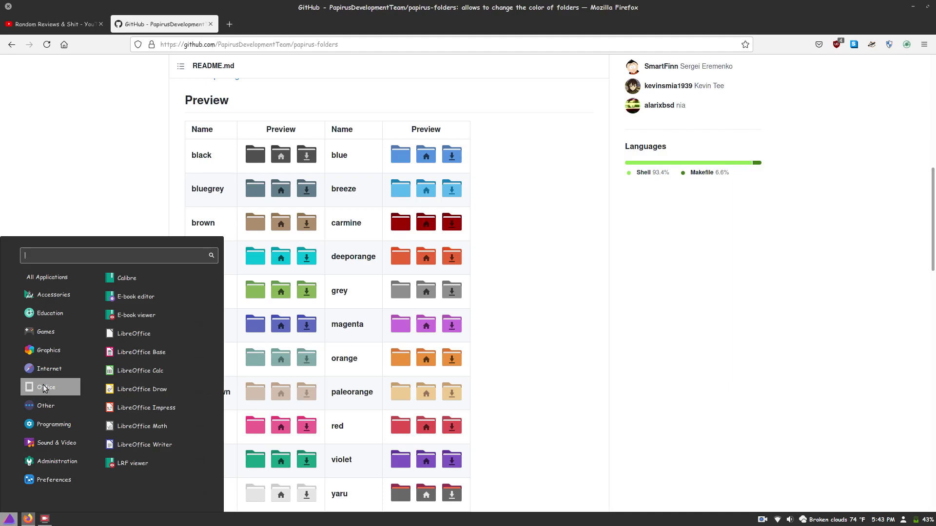
mouse_move(43, 373)
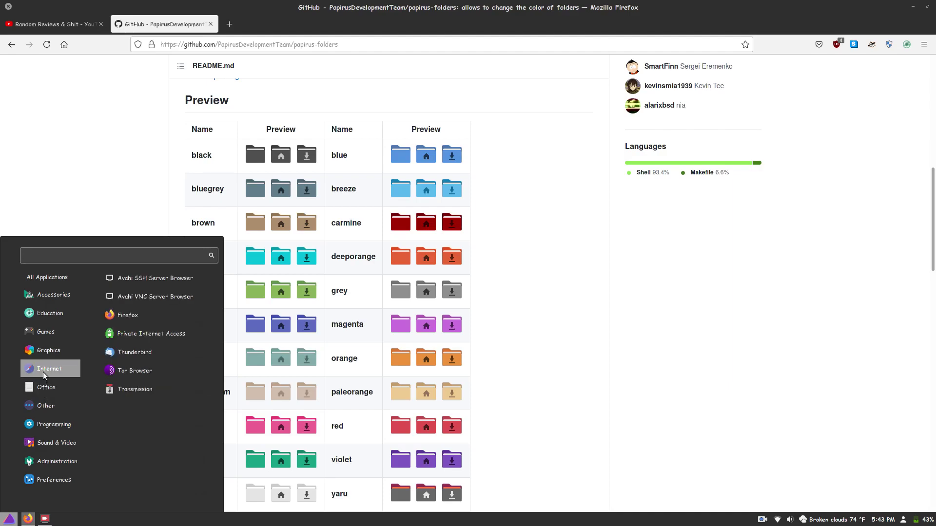
mouse_move(37, 354)
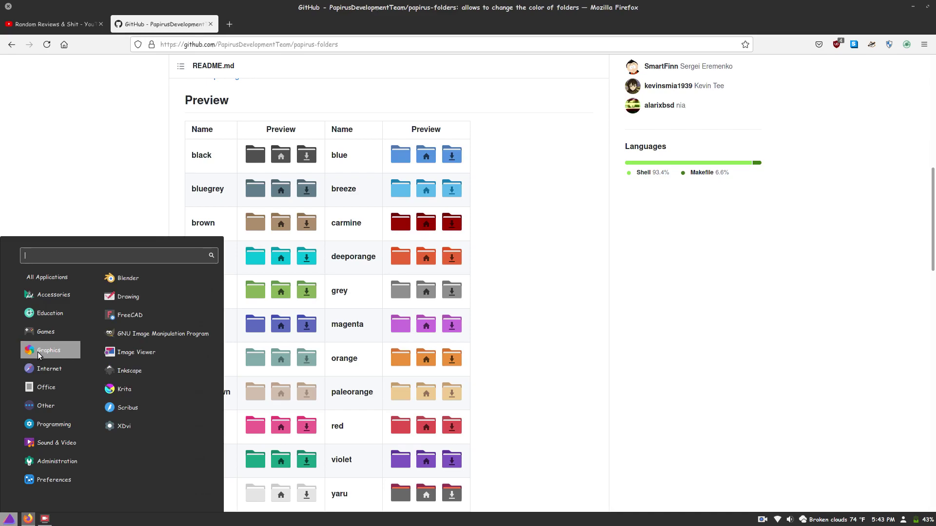
mouse_move(33, 317)
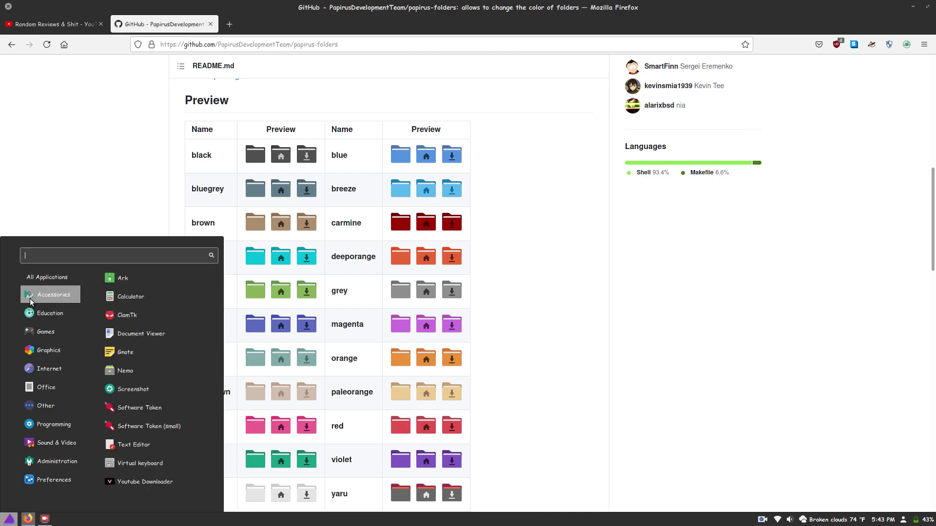
mouse_move(43, 469)
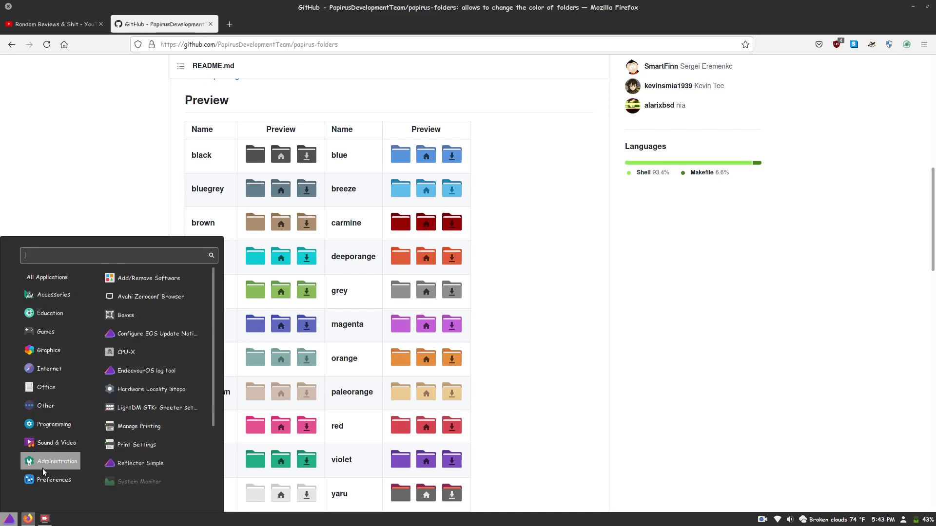
click(717, 408)
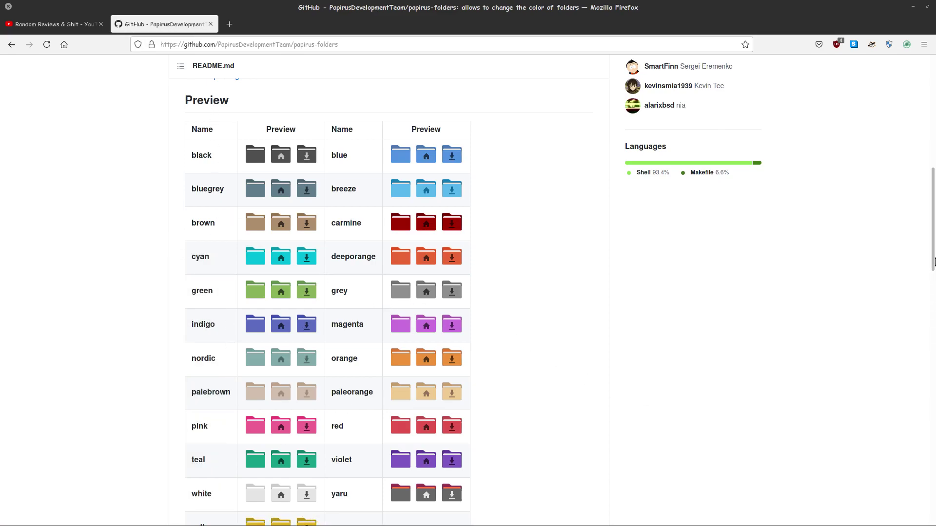
Step: Read the README through its Installation and Third-party packages sections, and close the GitHub tab and minimize Firefox
drag(933, 261, 933, 271)
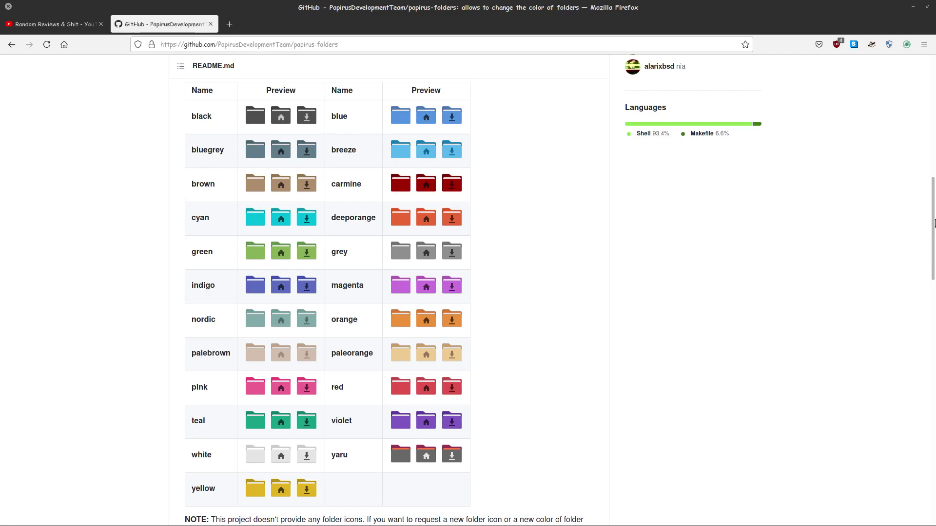
drag(934, 225, 934, 336)
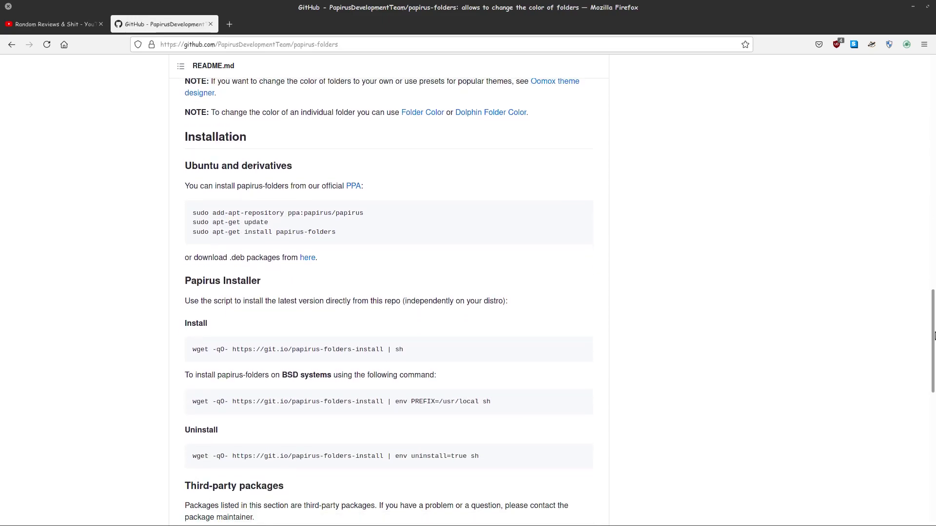
drag(934, 335, 935, 404)
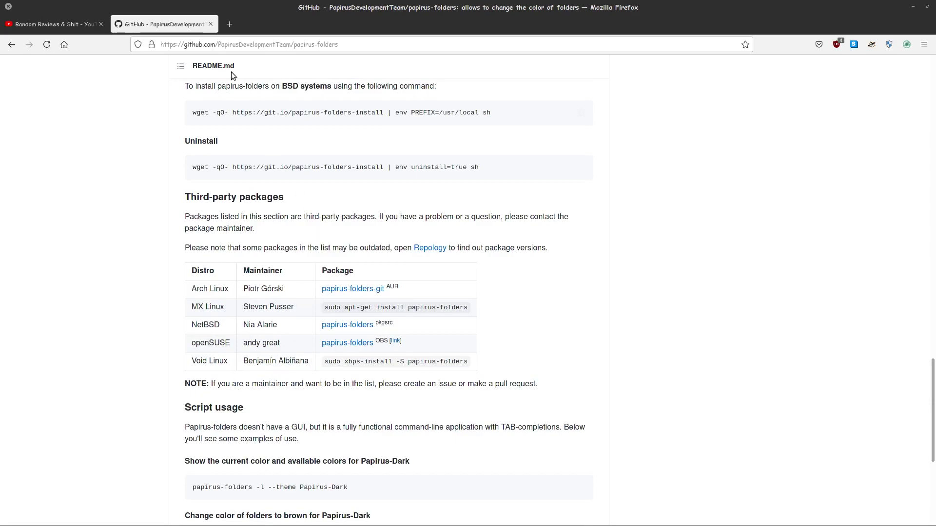
click(210, 25)
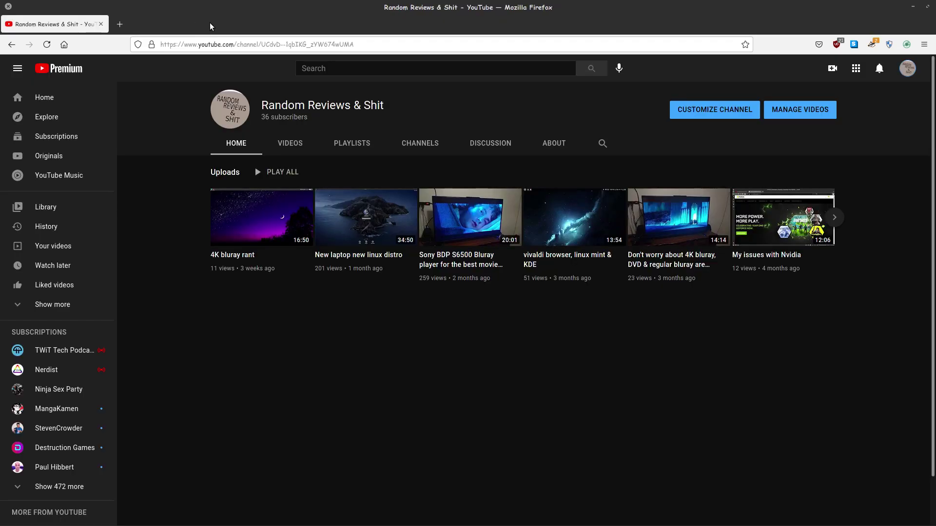
click(913, 7)
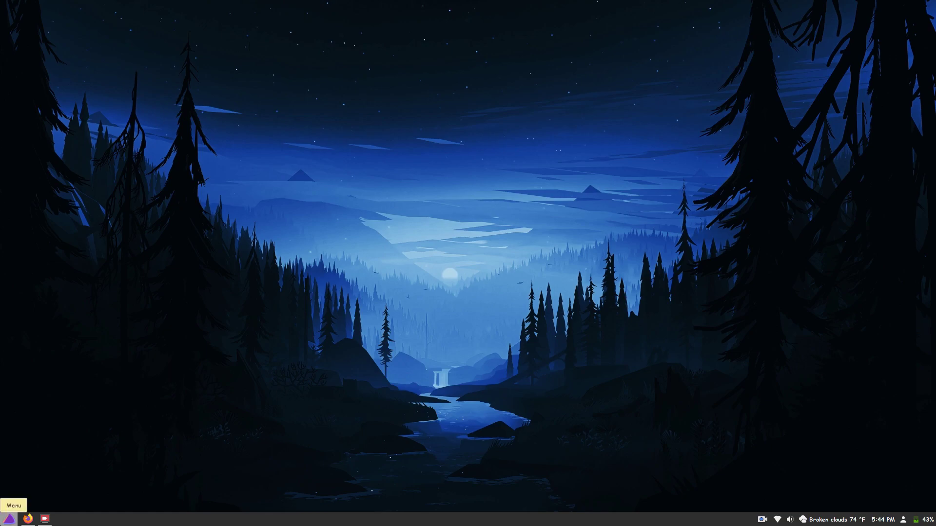
Step: Look through the installed applications by category, and open Youtube Downloader from Sound & Video before closing it
click(9, 519)
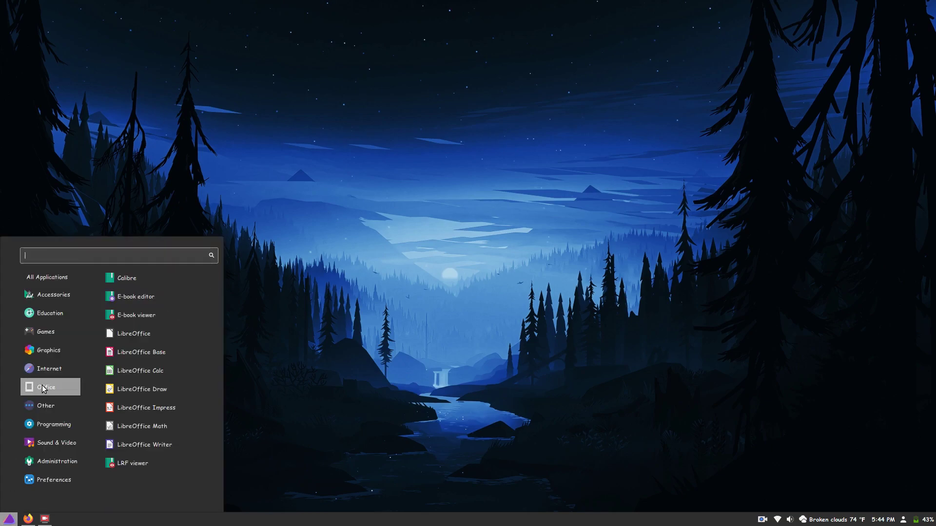
mouse_move(50, 339)
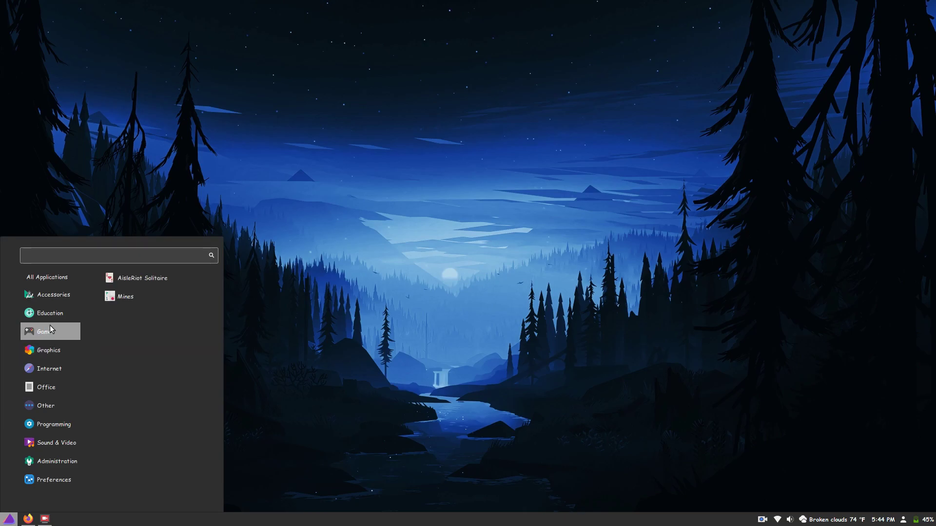
mouse_move(53, 300)
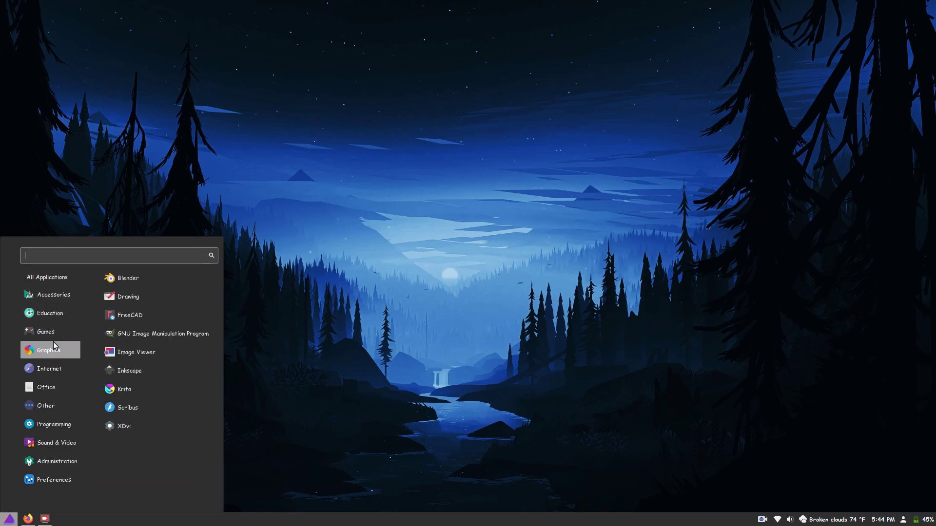
mouse_move(49, 365)
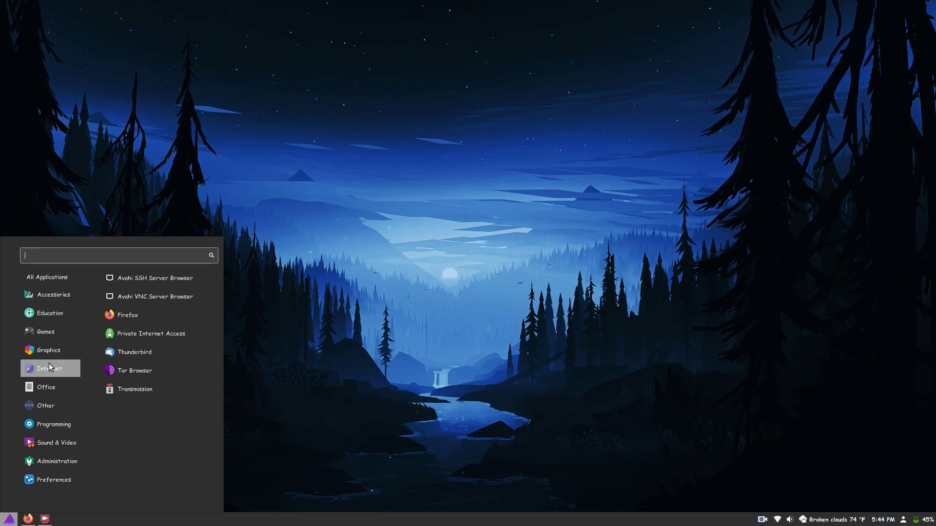
mouse_move(50, 393)
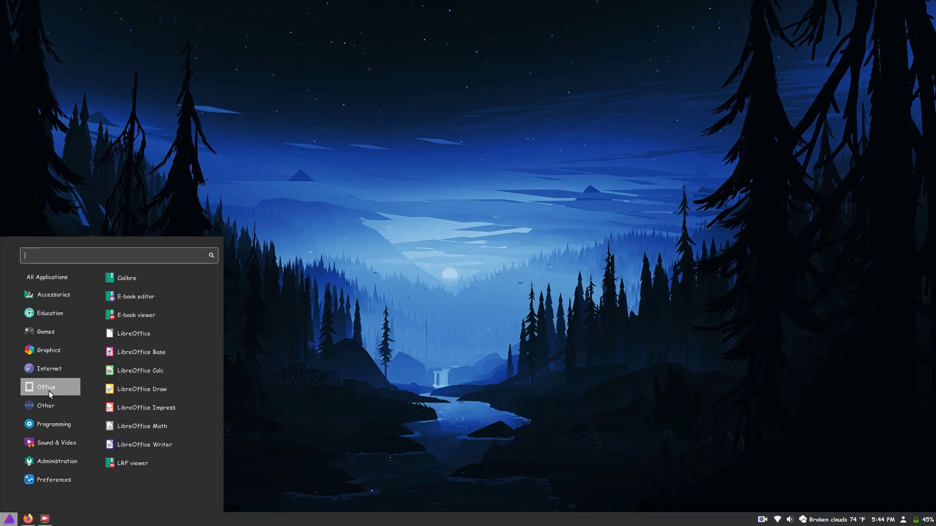
mouse_move(51, 410)
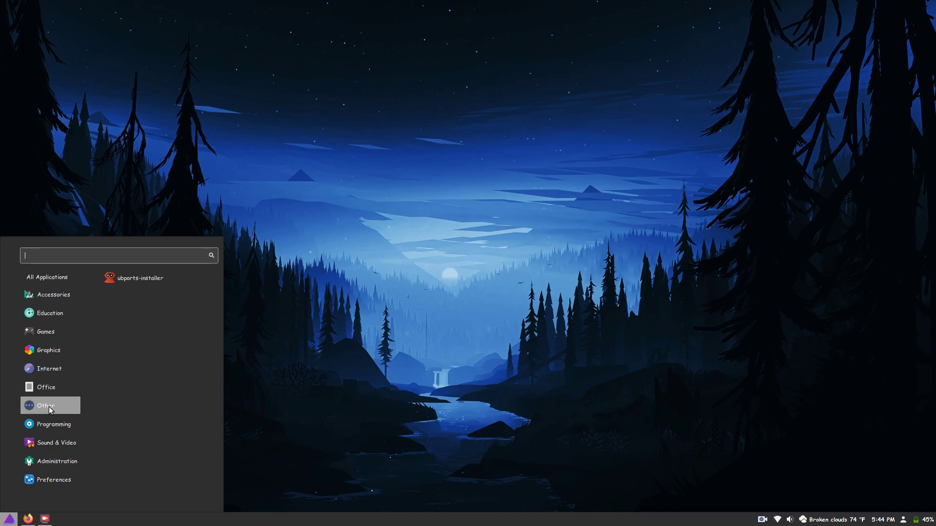
mouse_move(55, 427)
mouse_move(56, 442)
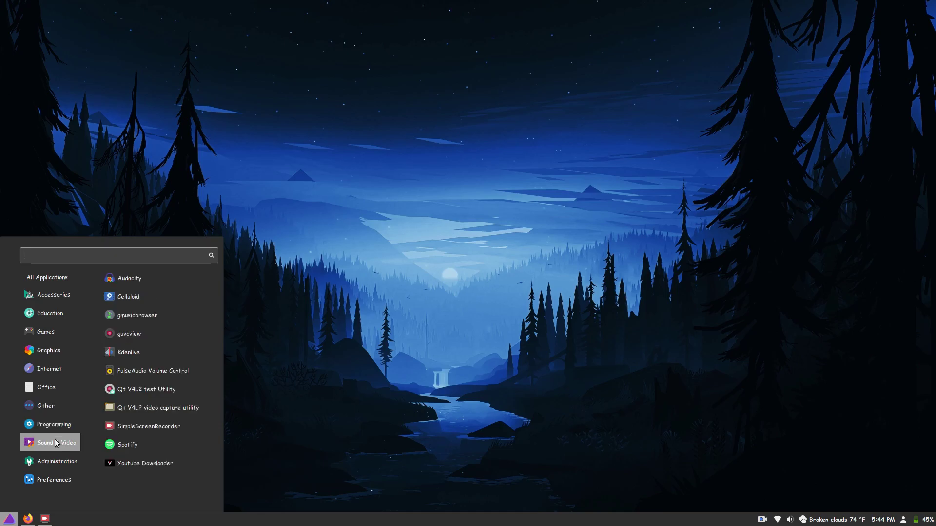
click(113, 462)
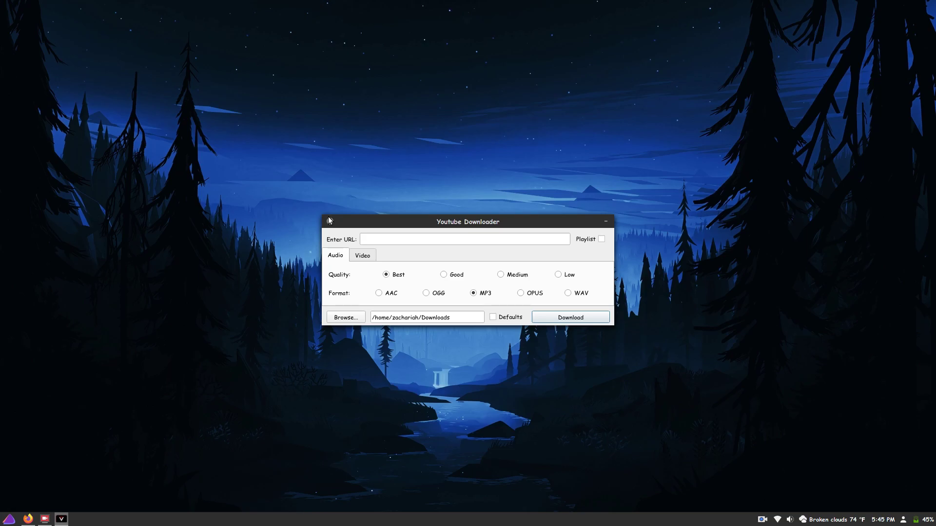
click(328, 221)
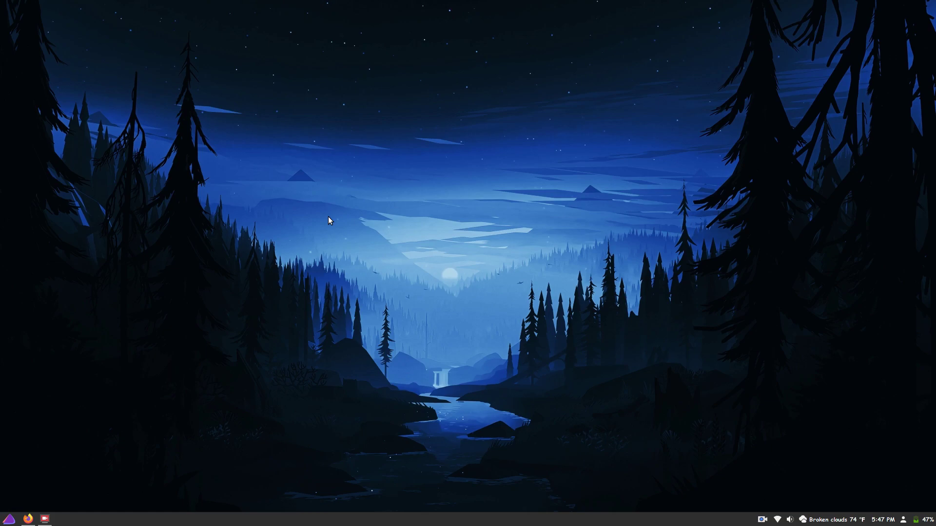
Step: Open System Monitor from the Administration applications and view its CPU, memory and network resources
click(9, 519)
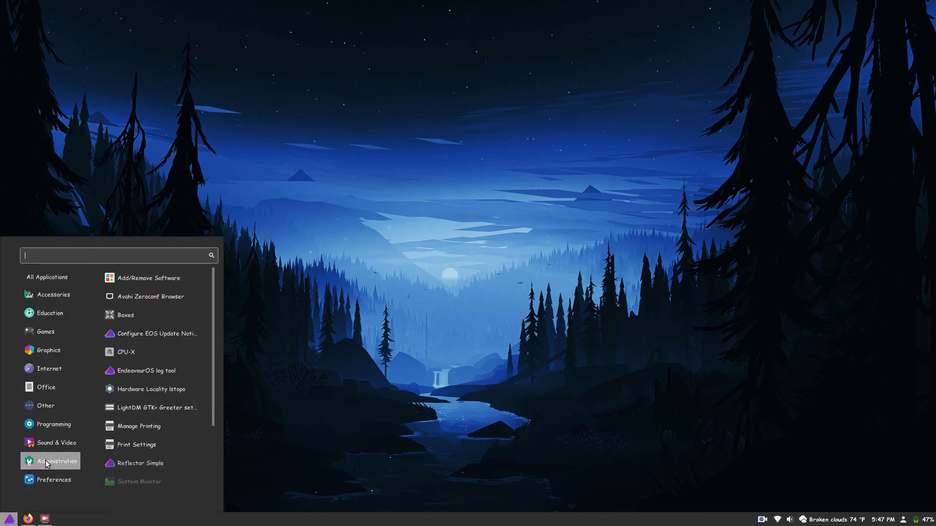
click(113, 474)
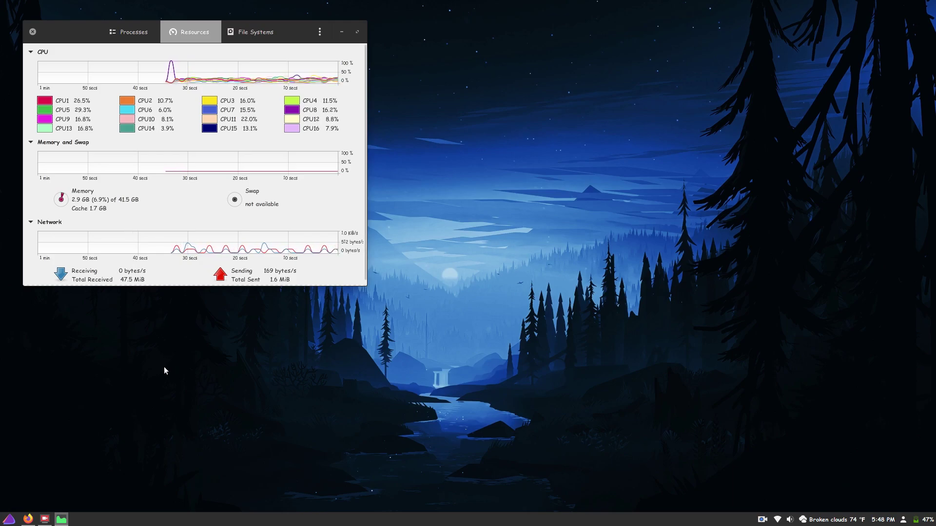
Step: Look through the installed applications in the Administration, Sound & Video, Programming, Other and Office categories
click(9, 518)
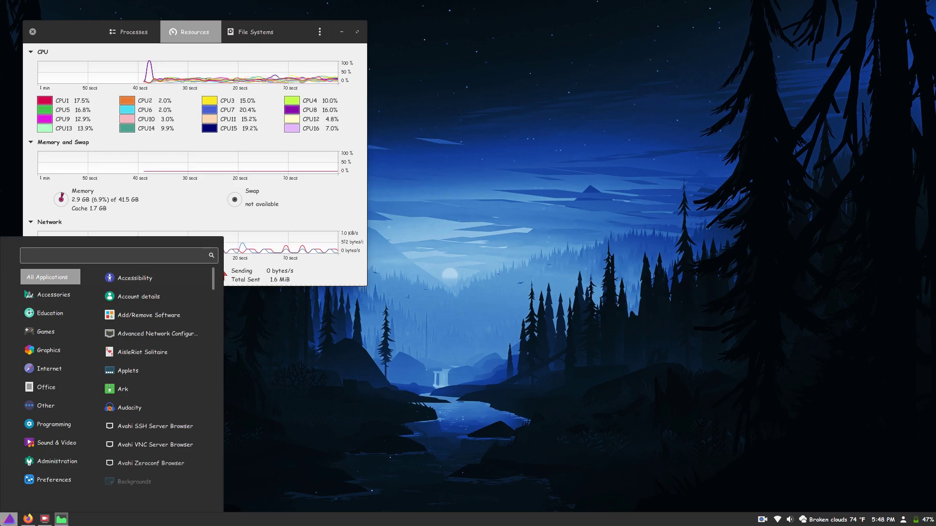
click(51, 461)
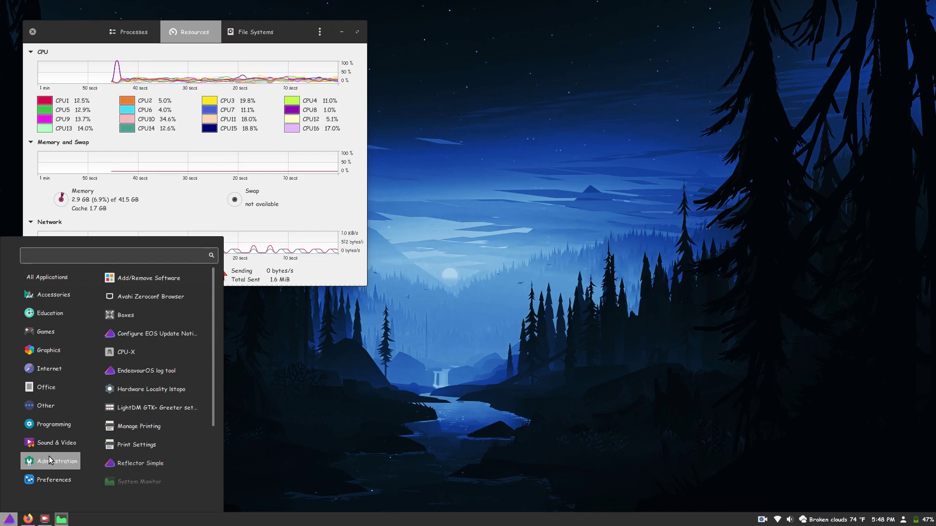
scroll(139, 468, down, 4)
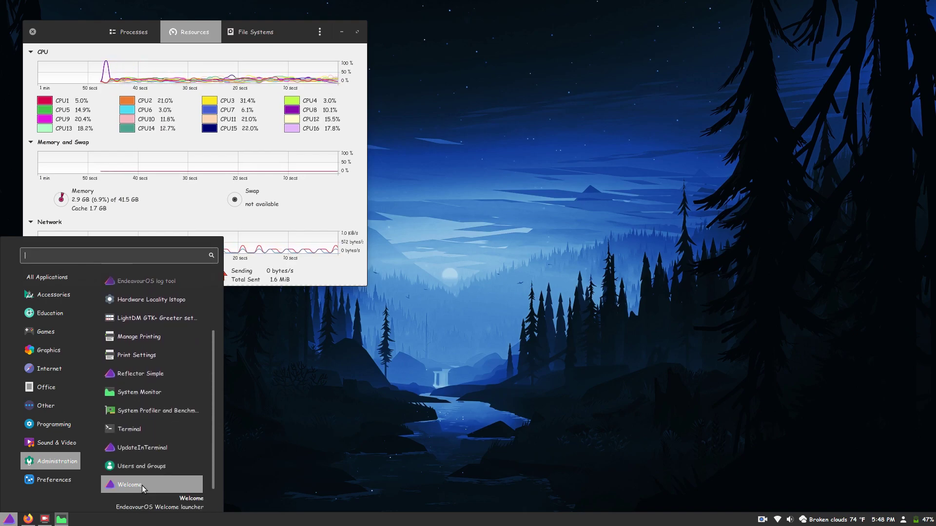
click(59, 435)
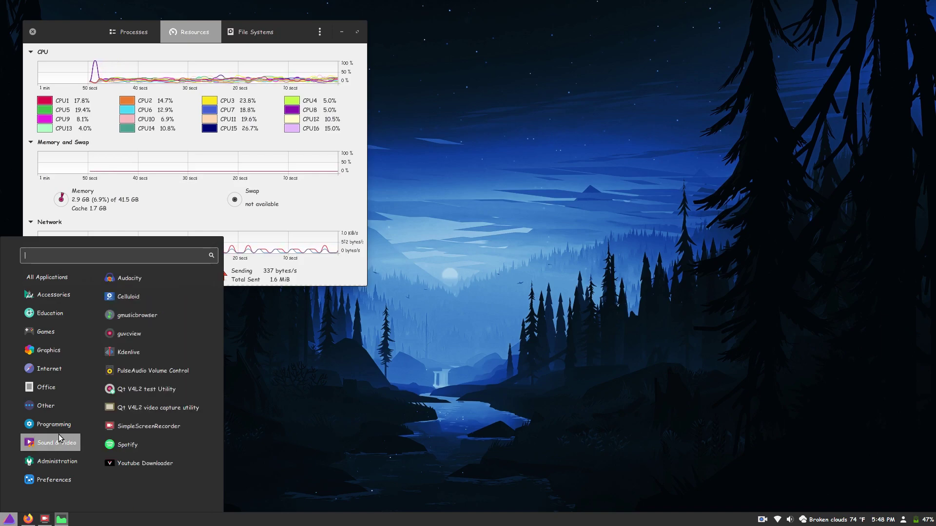
click(57, 432)
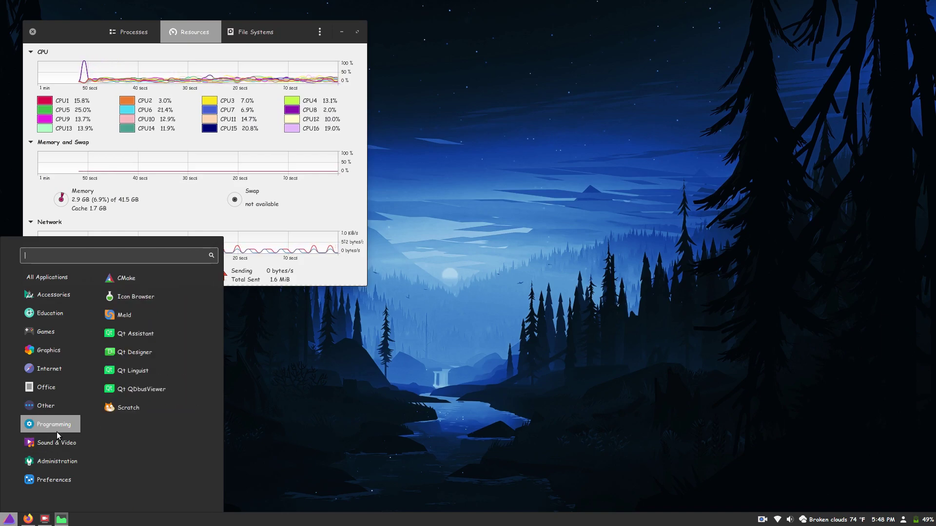
click(57, 409)
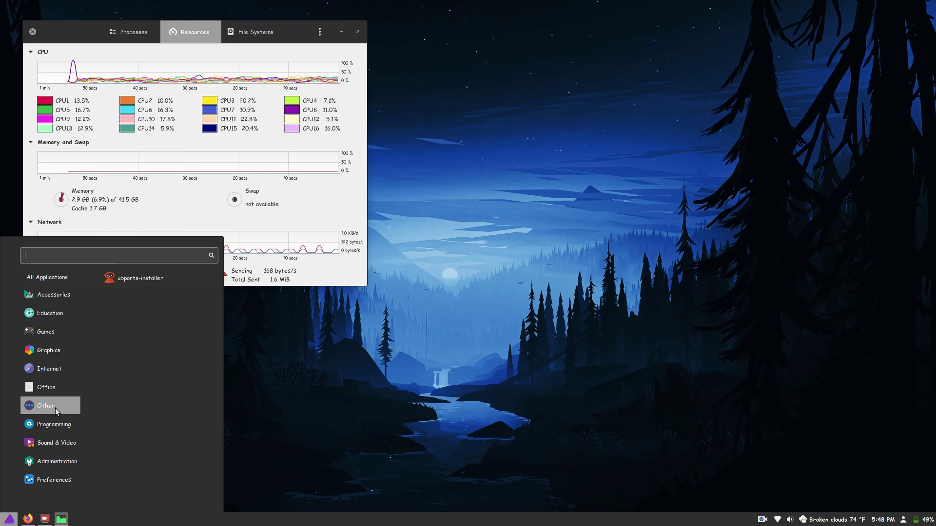
click(51, 394)
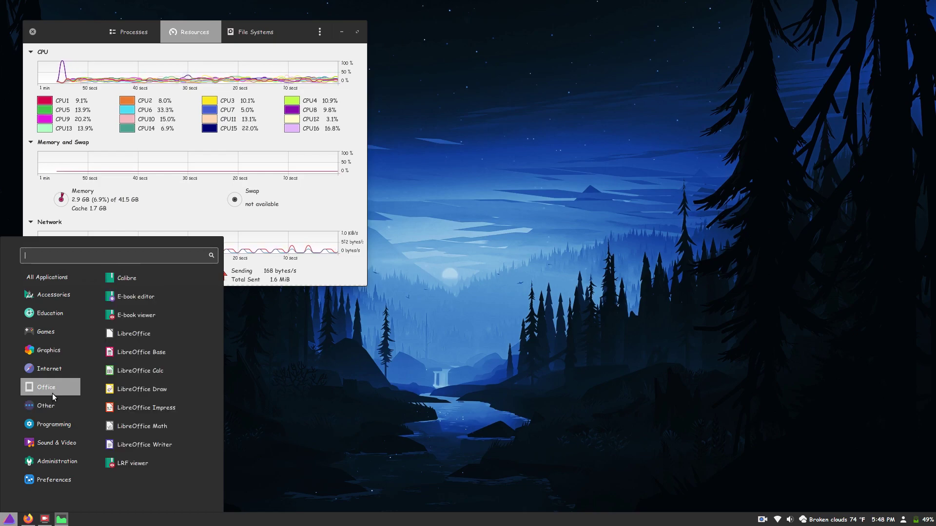
Step: Look through the Graphics, Games, Education and Accessories applications, and close the application list
click(53, 351)
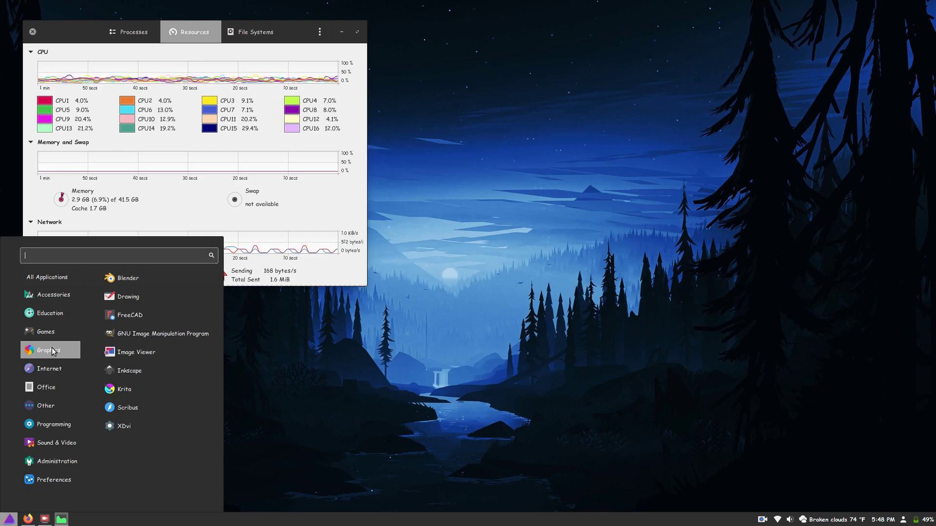
click(41, 334)
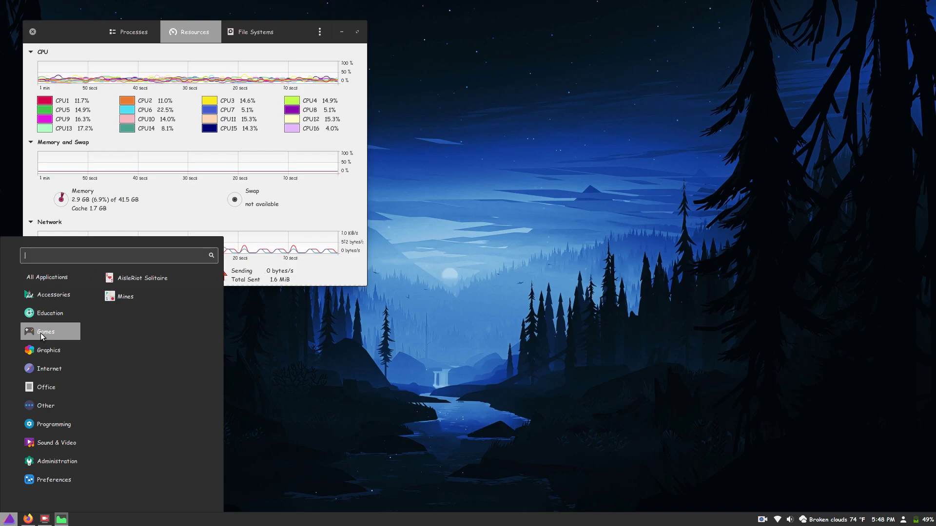
click(57, 316)
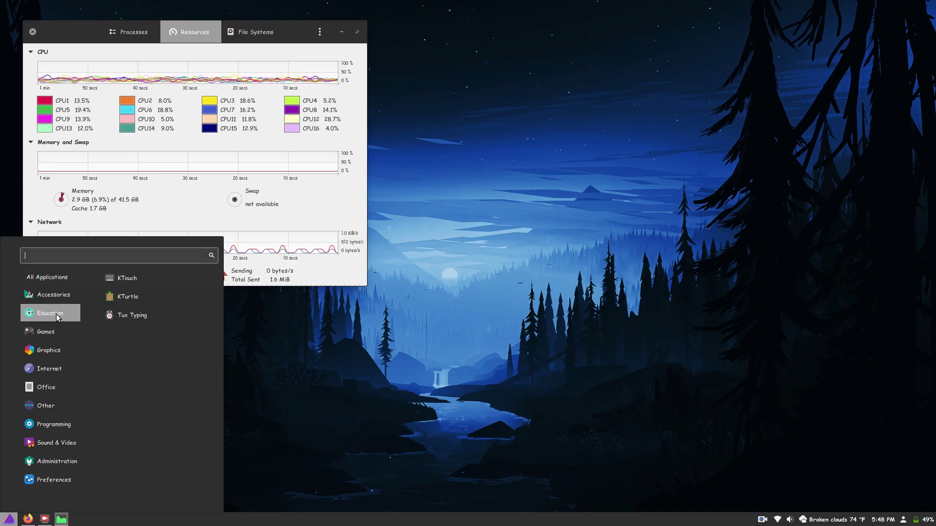
click(48, 296)
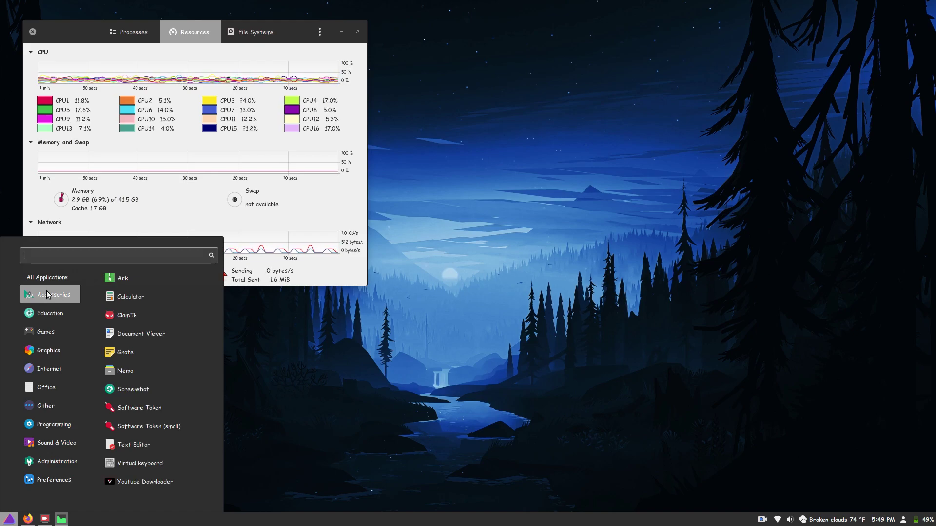
click(329, 381)
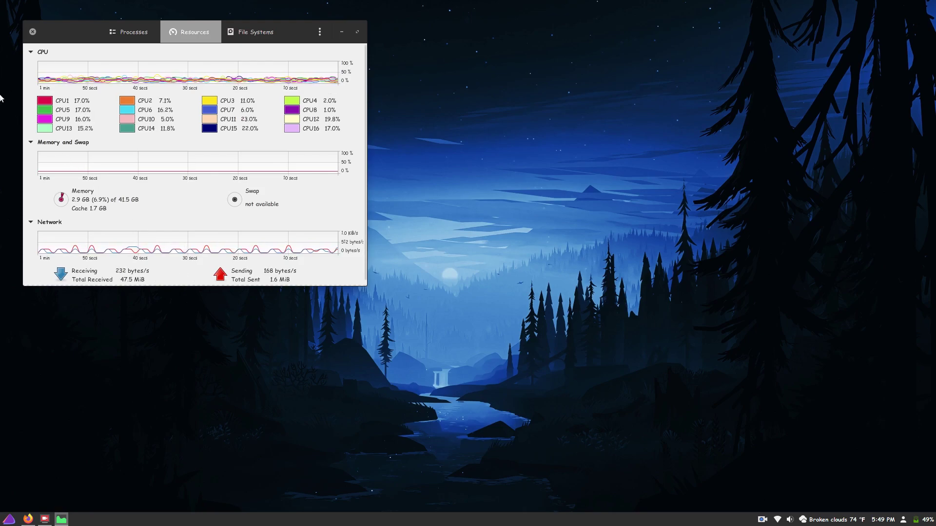
Step: Close System Monitor and bring up the SimpleScreenRecorder window
click(30, 34)
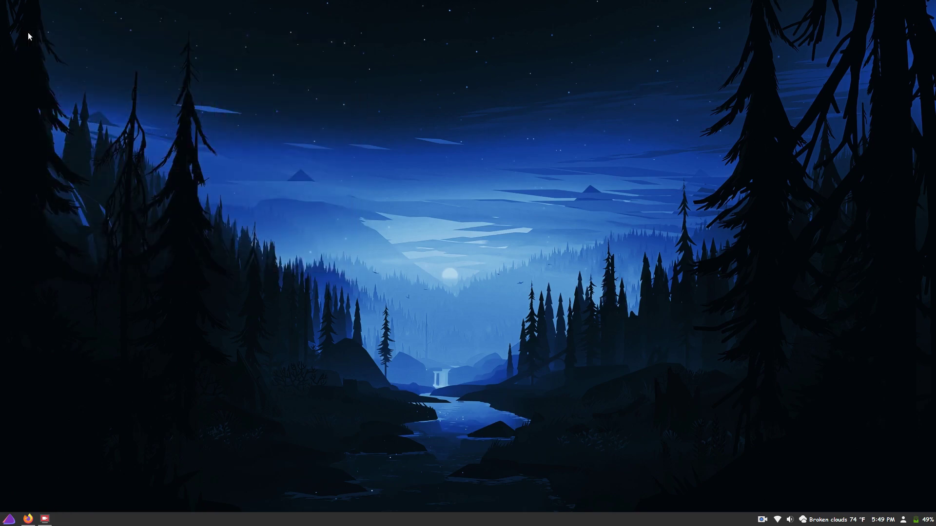
click(48, 522)
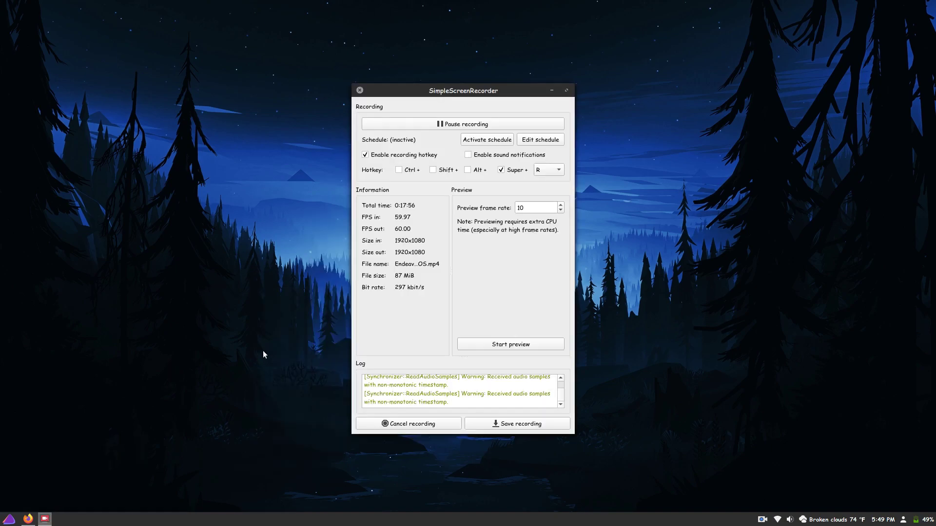